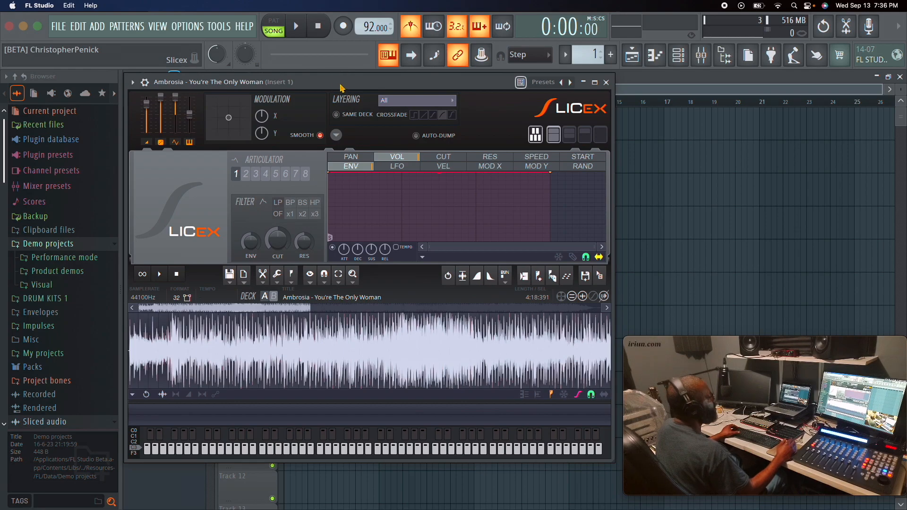
# Audition the song's opening, then select the intro from 0:000 to about 8:285 in the waveform
pyautogui.press('space')
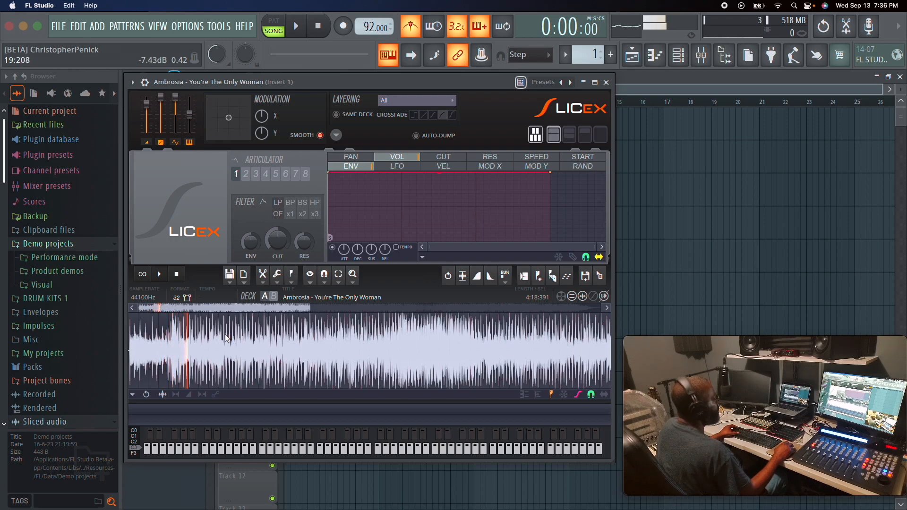
pyautogui.press('space')
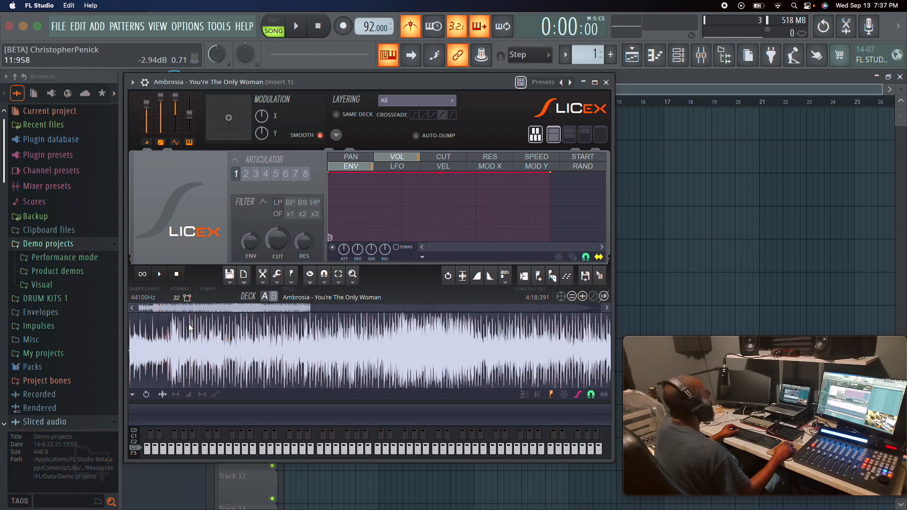
pyautogui.moveTo(171, 330); pyautogui.dragTo(117, 331)
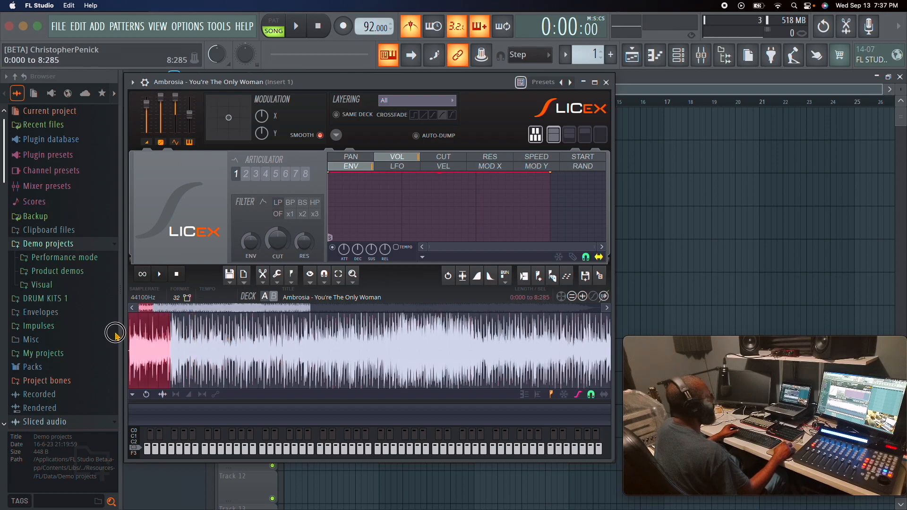
pyautogui.scroll(4, 147, 343)
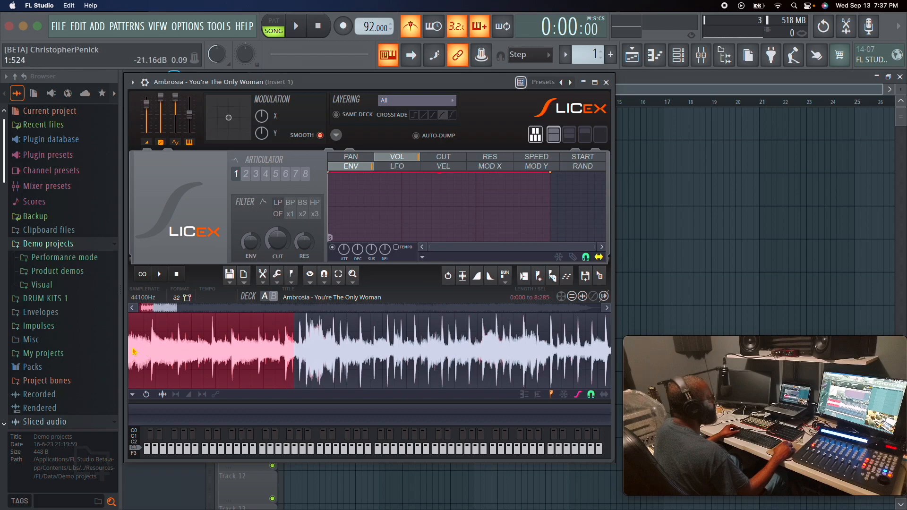
pyautogui.moveTo(159, 308); pyautogui.dragTo(131, 308)
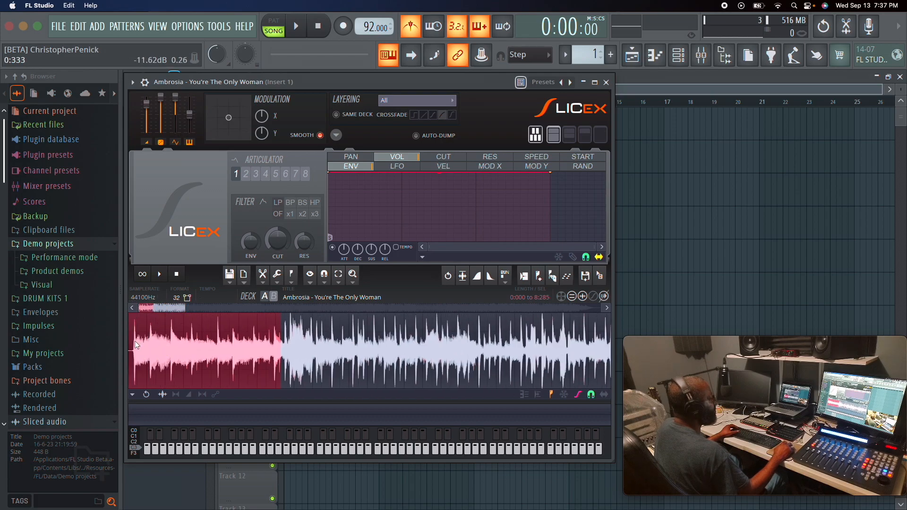
# Refine the intro selection to start on the first transient at 0:333 and end at 8:522
pyautogui.moveTo(130, 342); pyautogui.dragTo(134, 343)
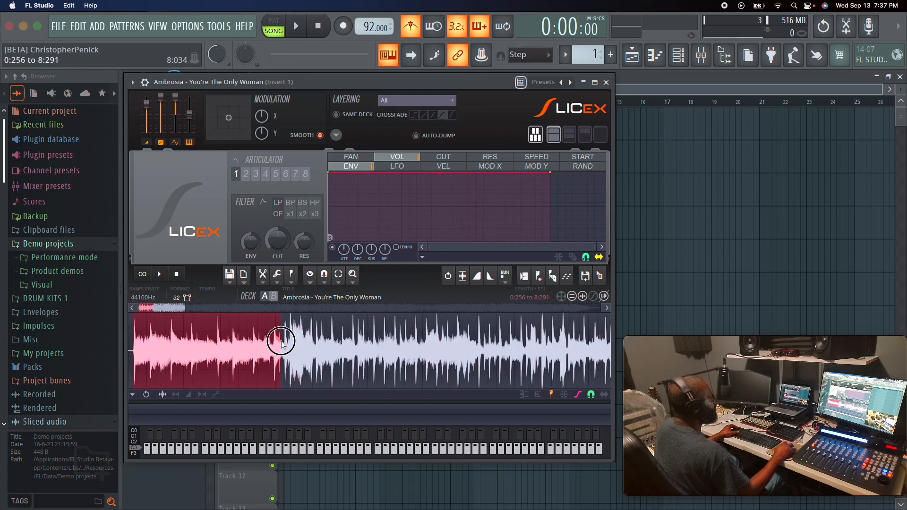
pyautogui.moveTo(282, 341); pyautogui.dragTo(286, 341)
pyautogui.scroll(6, 132, 350)
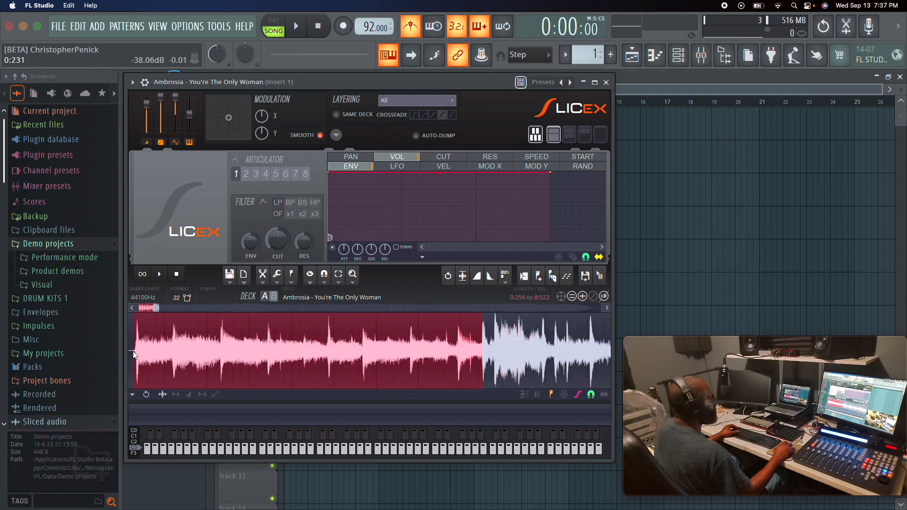
pyautogui.rightClick(163, 365)
pyautogui.scroll(-6, 169, 355)
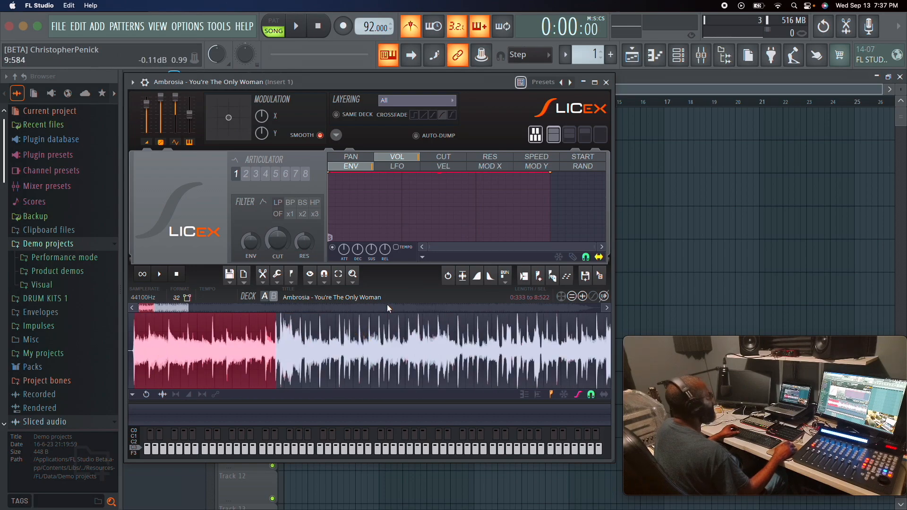
# Play back the intro selection and extend its end to 9:328
pyautogui.press('space')
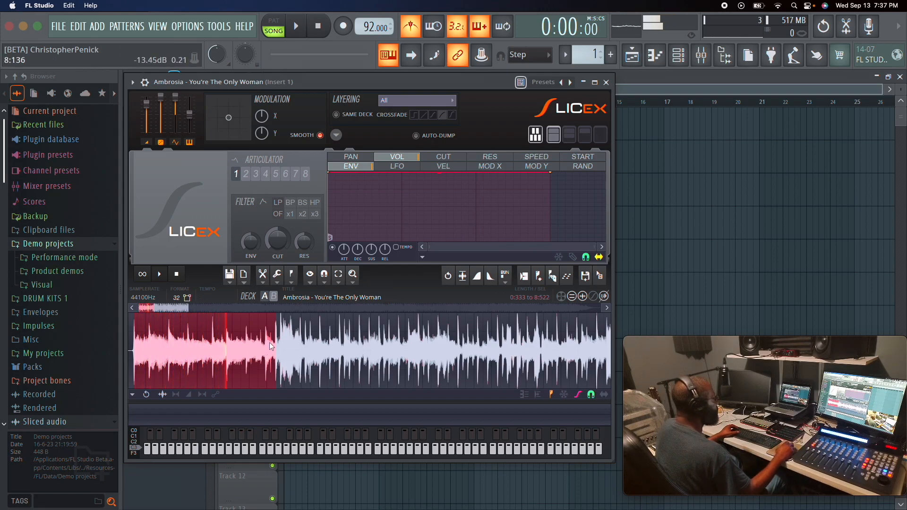
pyautogui.scroll(1, 285, 347)
pyautogui.click(285, 348)
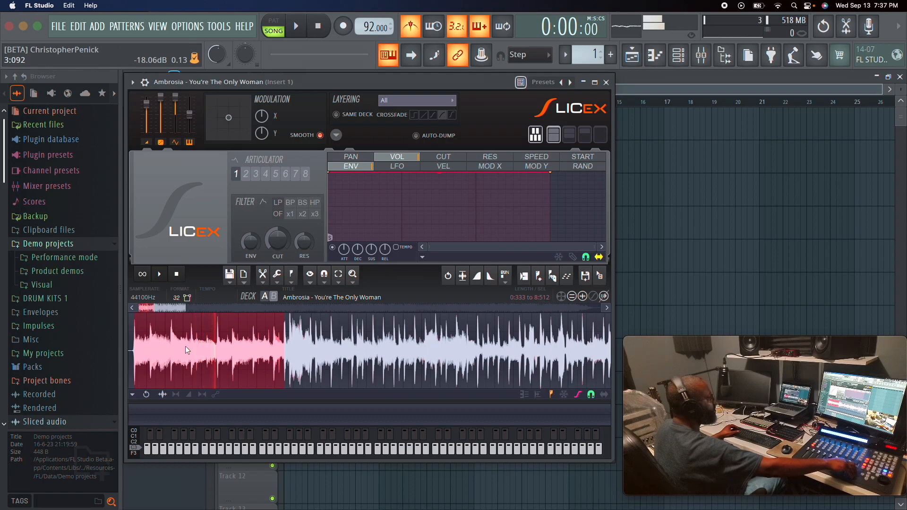
pyautogui.moveTo(284, 334); pyautogui.dragTo(299, 335)
pyautogui.scroll(10, 131, 350)
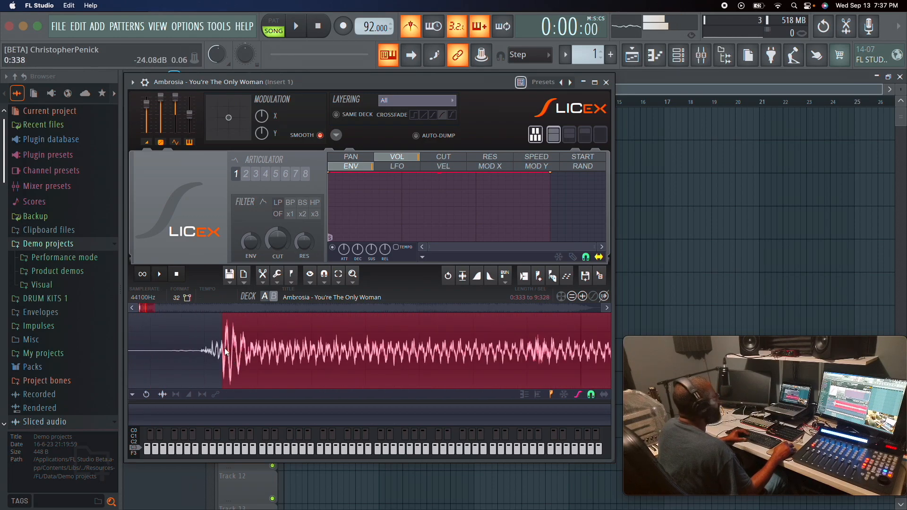
pyautogui.scroll(-8, 200, 354)
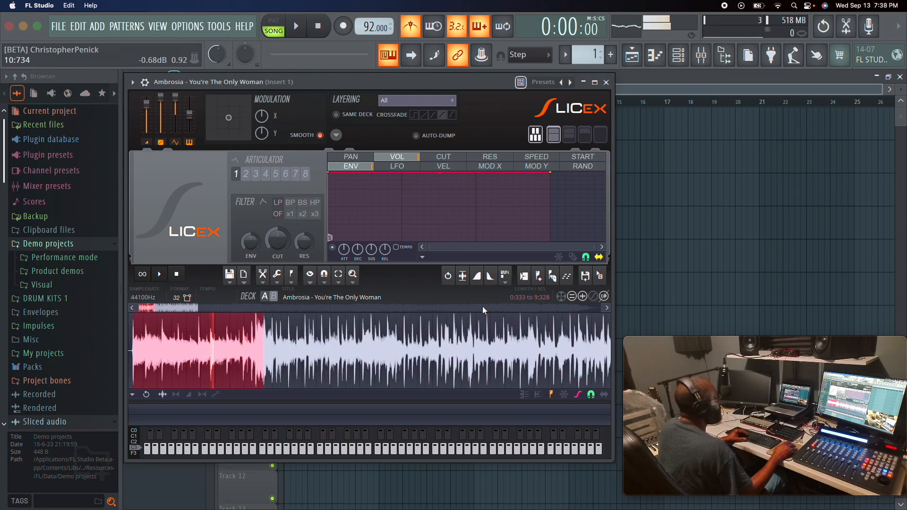
# Add a region over the intro selection and move the region's start to 0:331
pyautogui.click(541, 279)
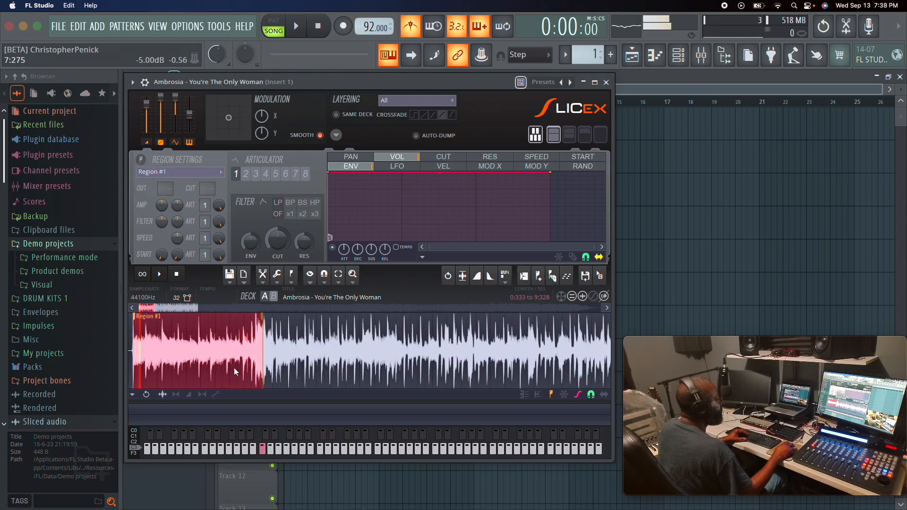
pyautogui.scroll(6, 135, 367)
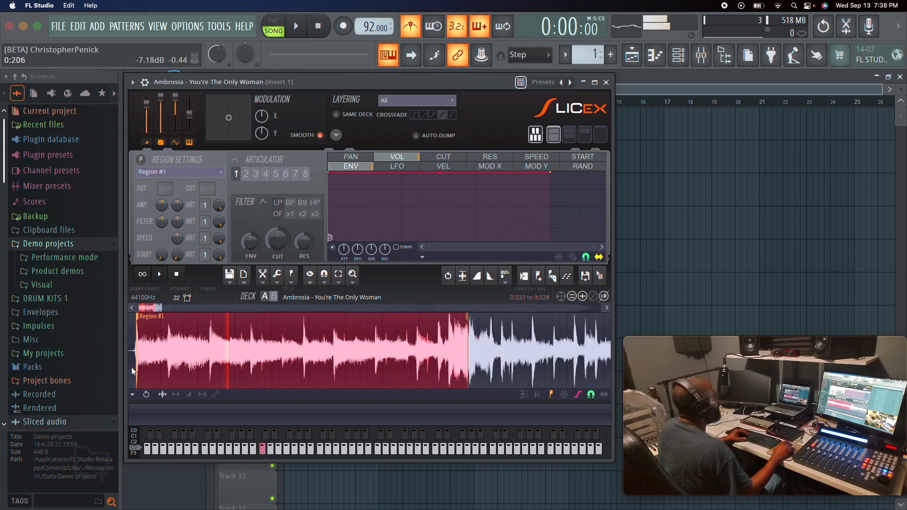
pyautogui.scroll(3, 195, 365)
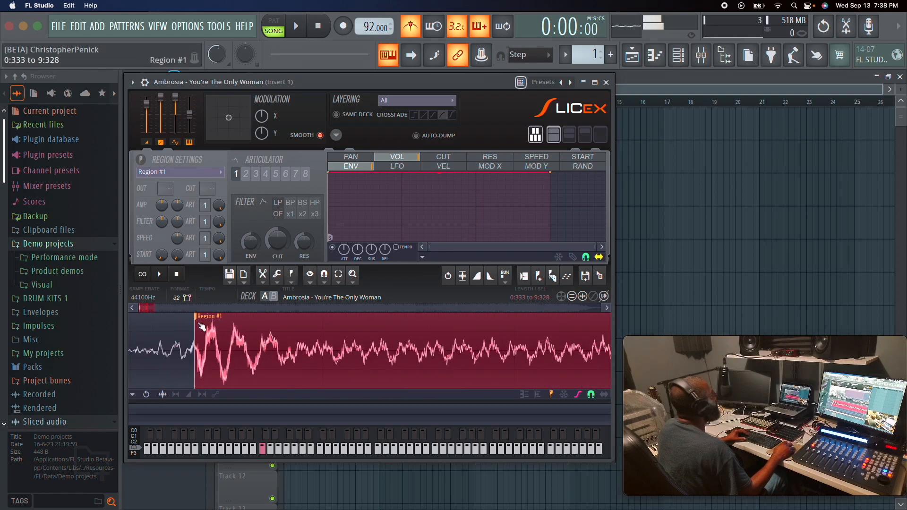
pyautogui.moveTo(199, 321); pyautogui.dragTo(193, 320)
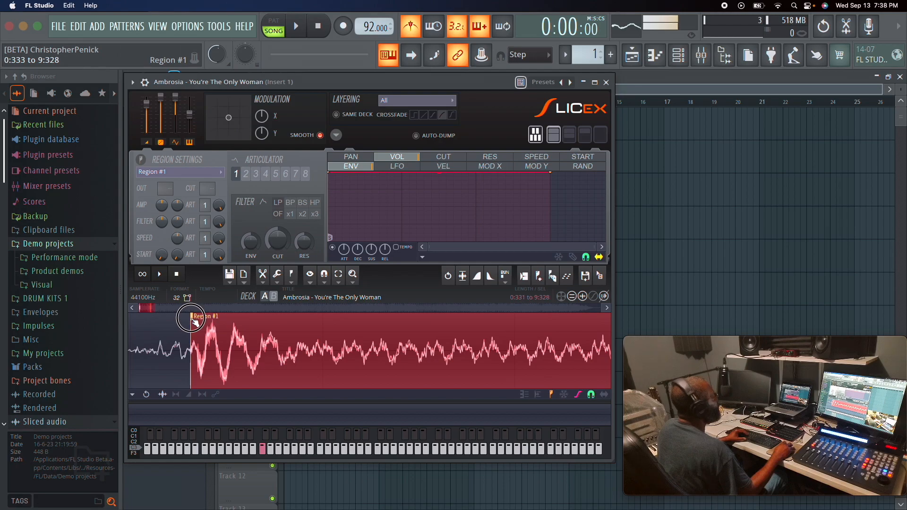
# Move the end marker of Region #1 to 9:330
pyautogui.scroll(-8, 161, 352)
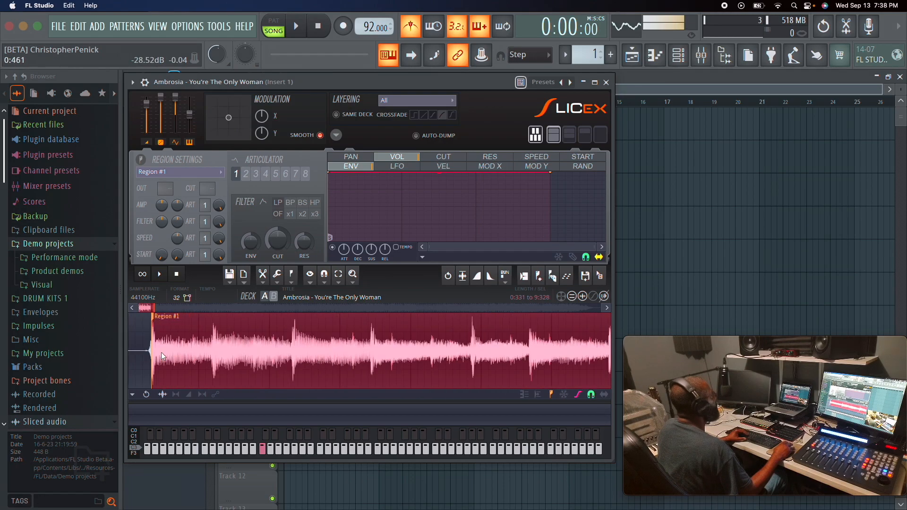
pyautogui.scroll(5, 222, 362)
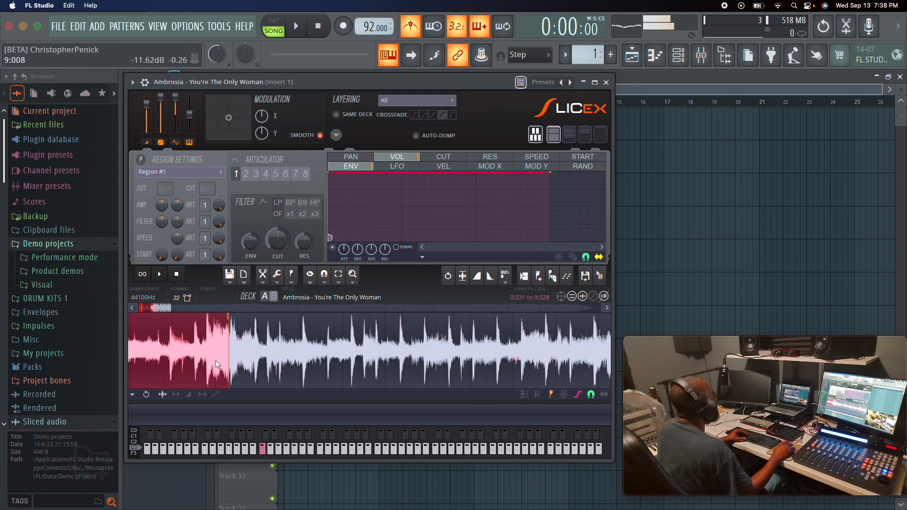
pyautogui.scroll(2, 412, 361)
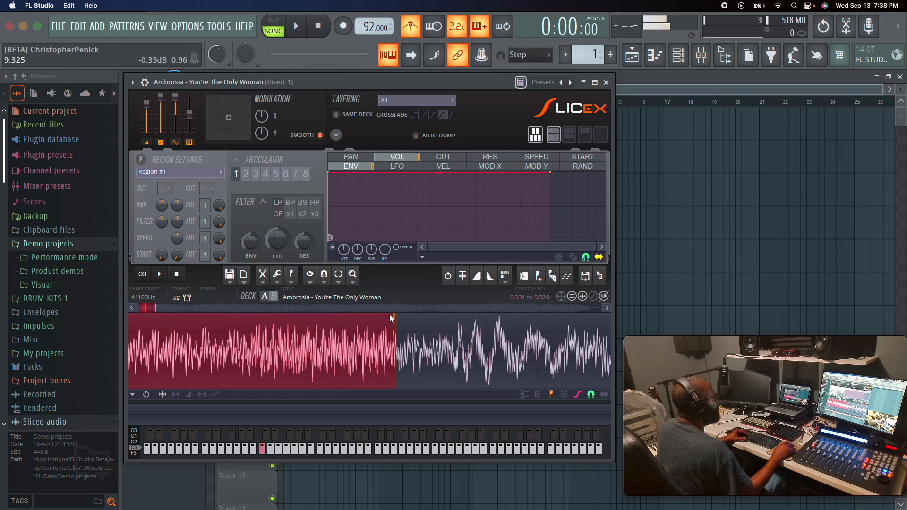
pyautogui.moveTo(396, 320); pyautogui.dragTo(399, 319)
pyautogui.scroll(-5, 439, 362)
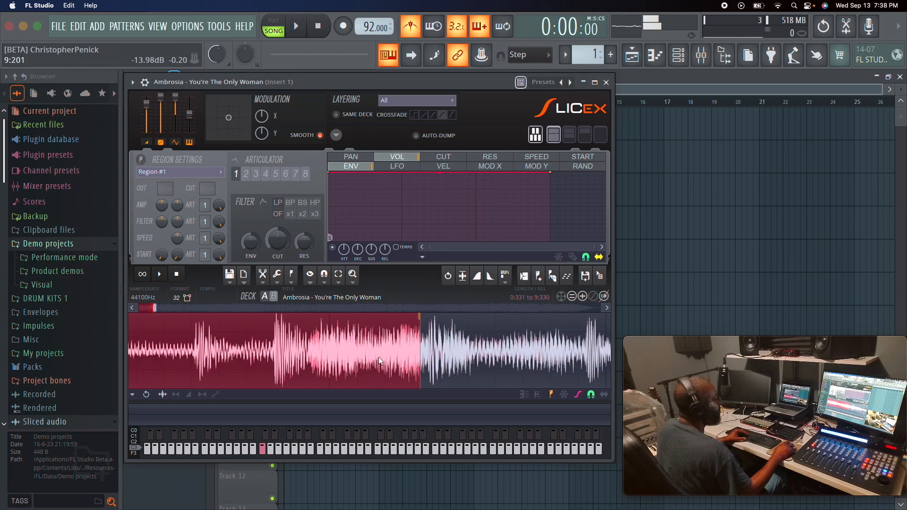
# Select the passage following Region #1, from 9:330 to 28:957, and audition it for another sample
pyautogui.scroll(-1, 376, 357)
pyautogui.scroll(-1, 351, 341)
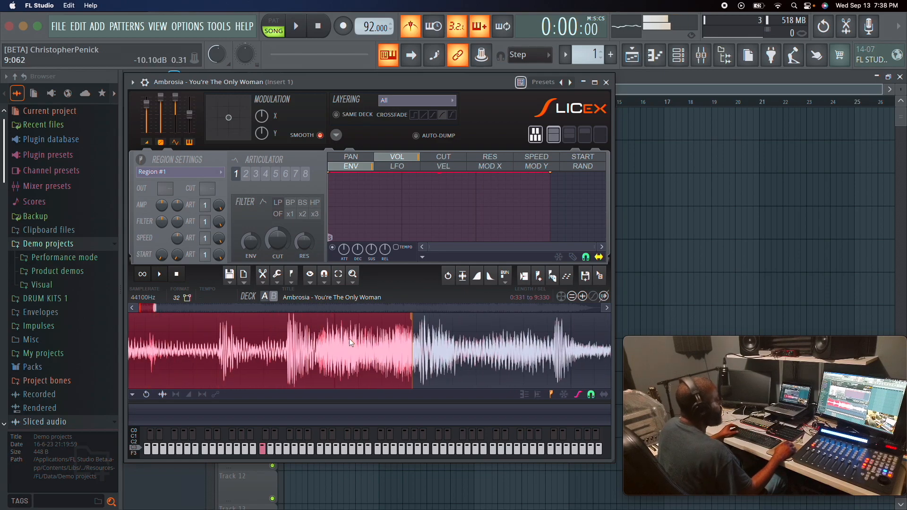
pyautogui.scroll(-2, 348, 342)
pyautogui.moveTo(286, 352); pyautogui.dragTo(551, 350)
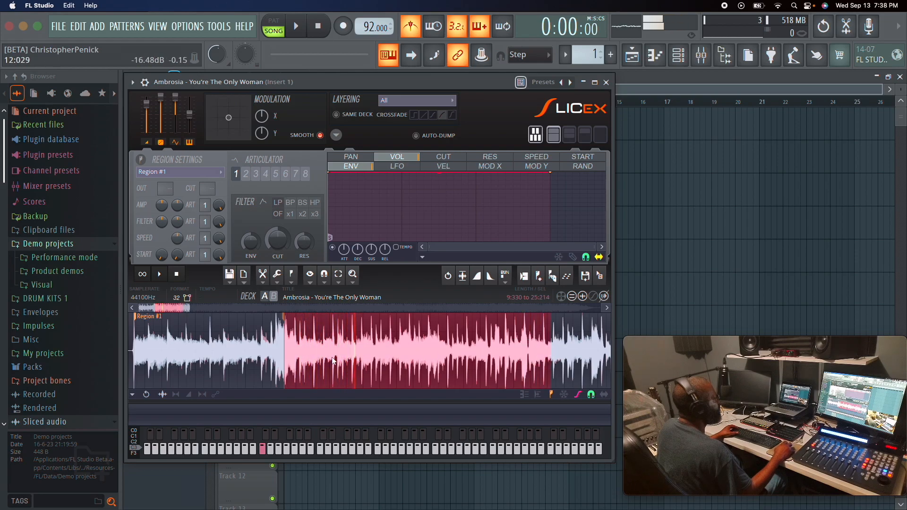
pyautogui.scroll(-1, 357, 354)
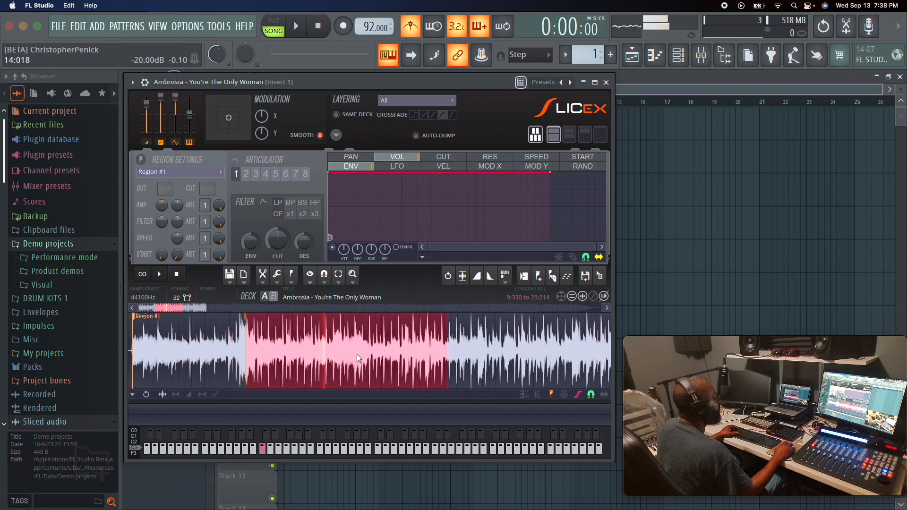
pyautogui.moveTo(448, 340); pyautogui.dragTo(495, 339)
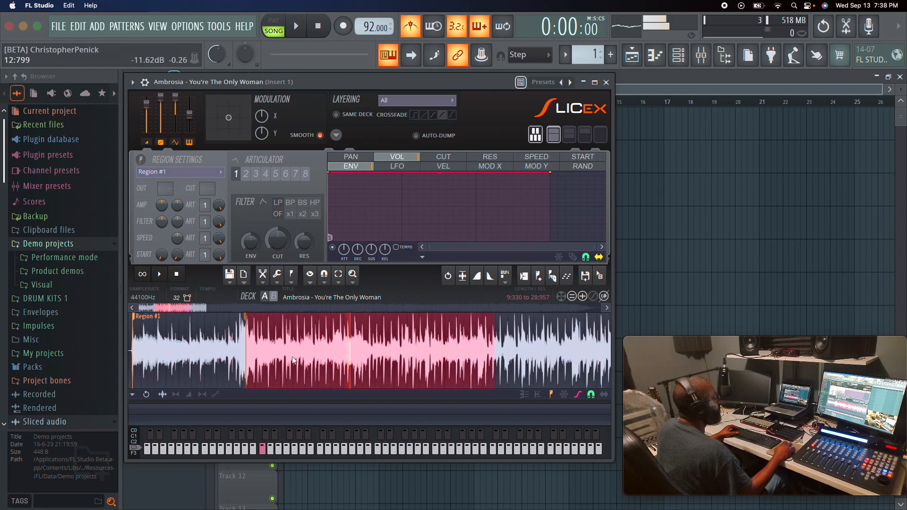
# Select the short phrase starting at 19:031 and trim its end to 21:336
pyautogui.rightClick(370, 339)
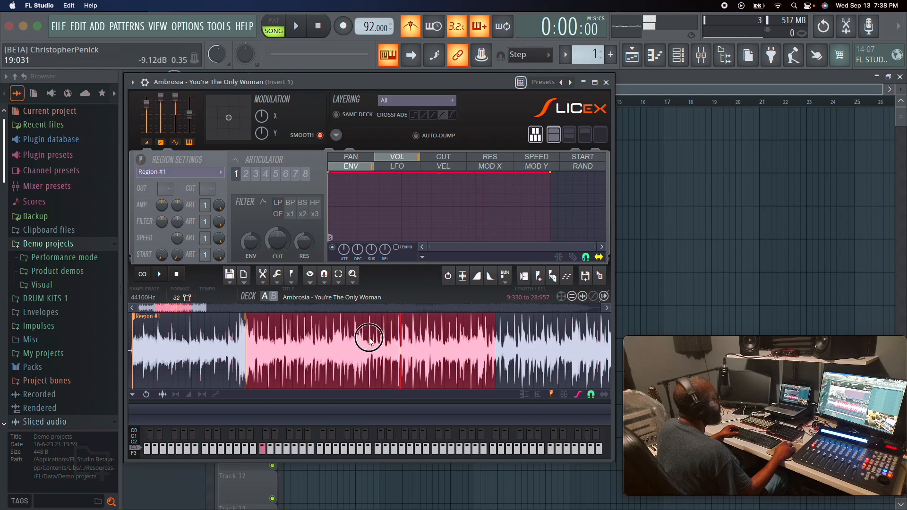
pyautogui.rightClick(463, 339)
pyautogui.moveTo(463, 340); pyautogui.dragTo(399, 336)
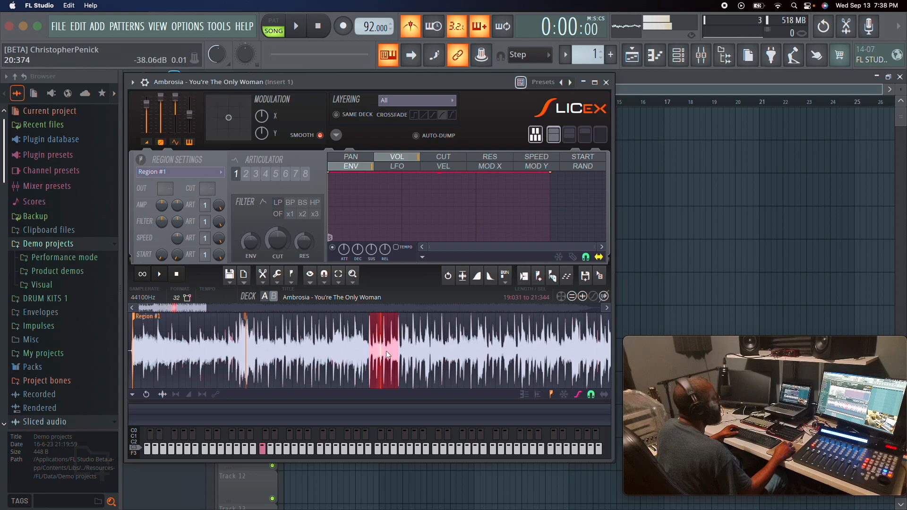
pyautogui.scroll(3, 383, 356)
pyautogui.scroll(2, 385, 360)
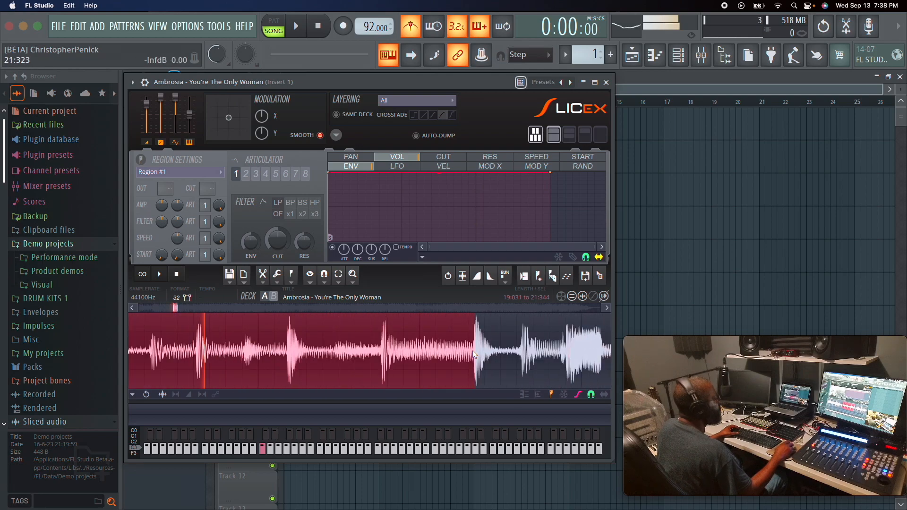
pyautogui.scroll(3, 476, 351)
pyautogui.scroll(-4, 476, 350)
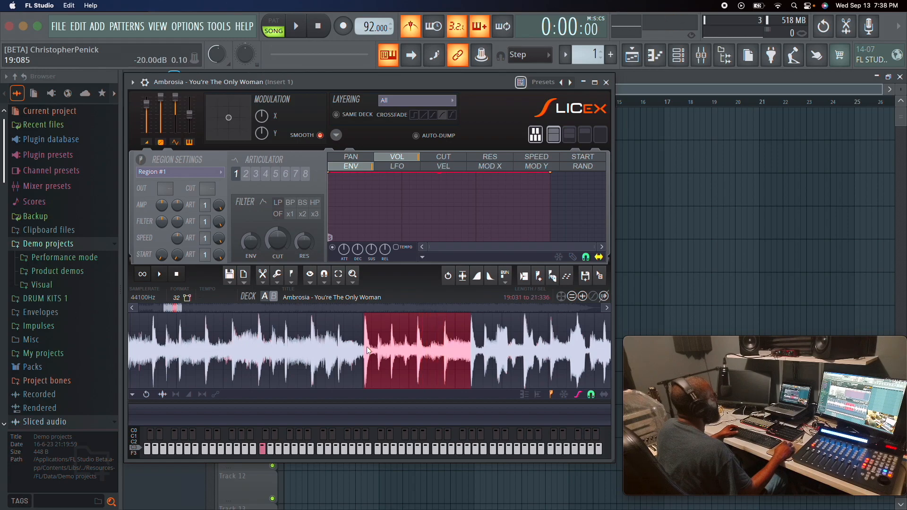
# Move the short phrase selection's start to the transient at 19:045
pyautogui.scroll(3, 364, 354)
pyautogui.moveTo(366, 357); pyautogui.dragTo(374, 348)
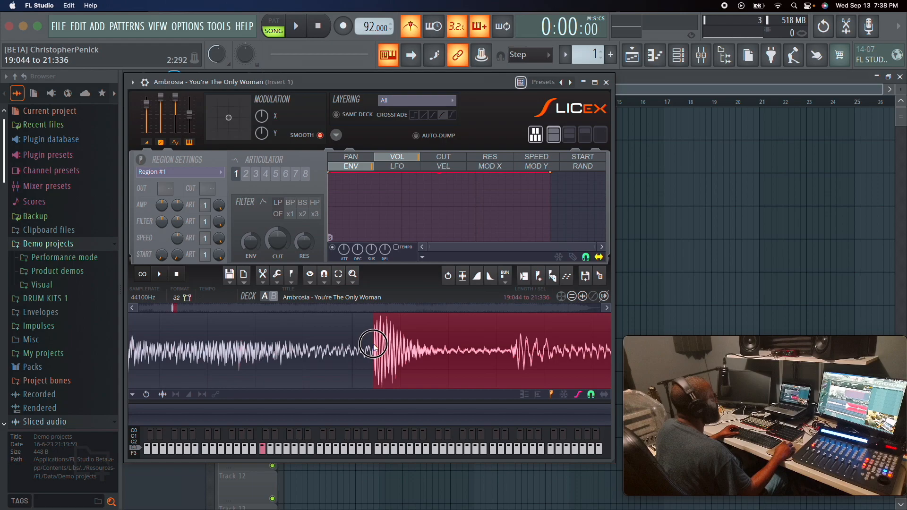
pyautogui.scroll(-4, 368, 350)
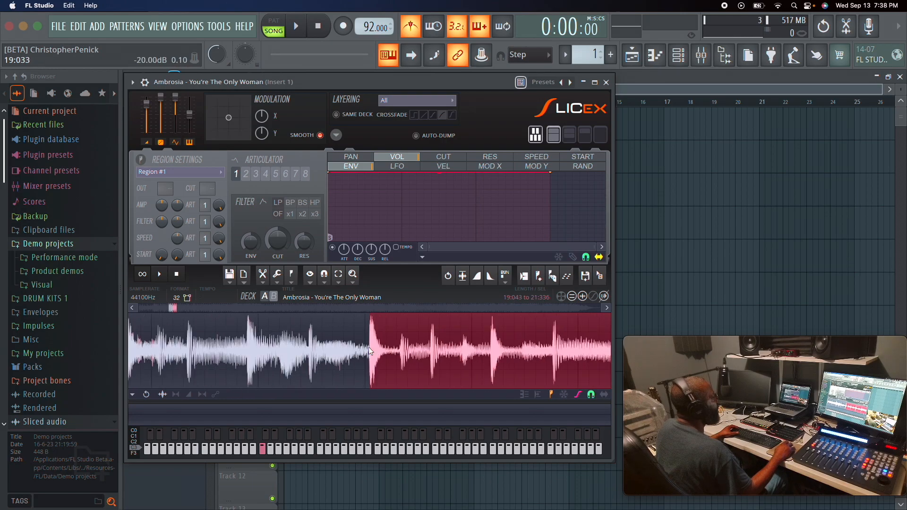
pyautogui.scroll(-2, 369, 350)
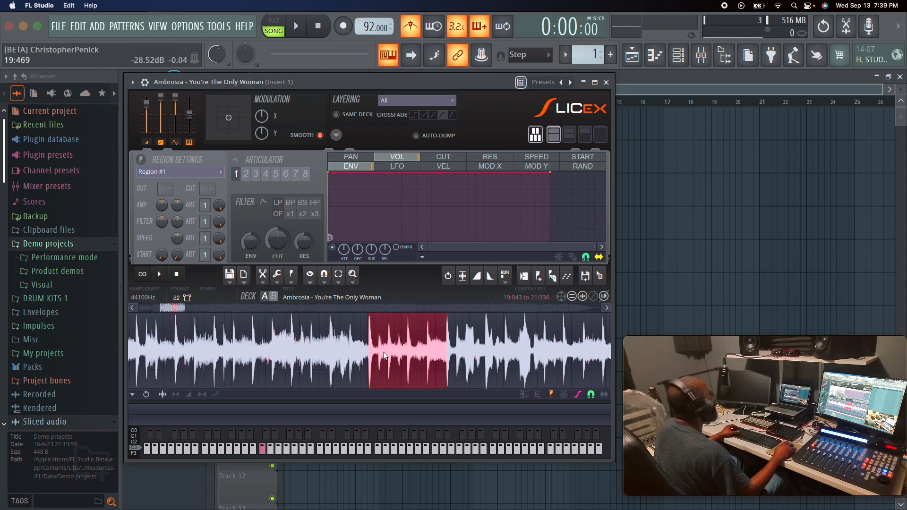
pyautogui.scroll(8, 376, 373)
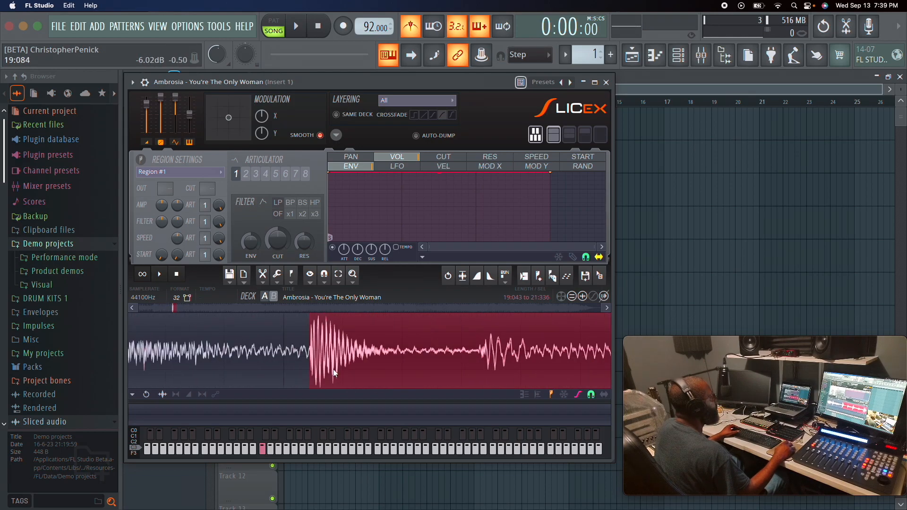
pyautogui.moveTo(266, 352); pyautogui.dragTo(267, 352)
# Check the selected phrase and add a second region over 19:045 to 21:336
pyautogui.scroll(3, 269, 362)
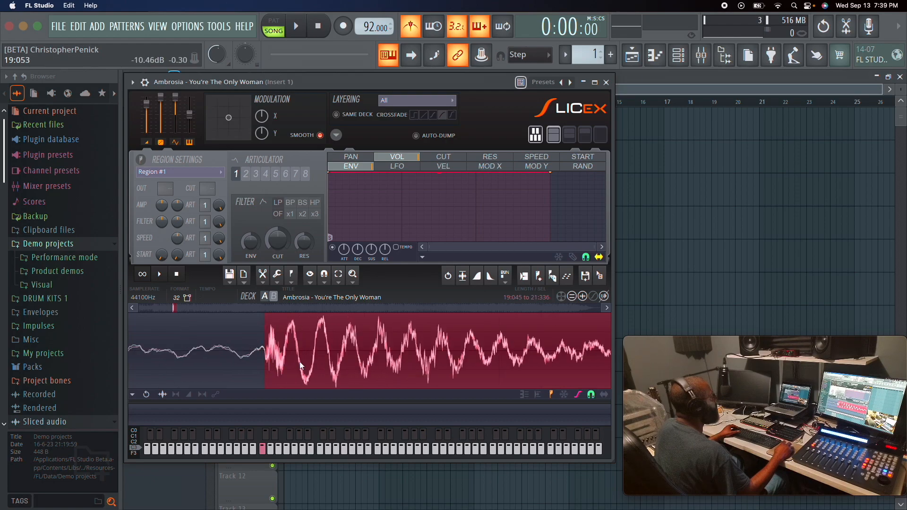
pyautogui.scroll(-2, 299, 361)
pyautogui.scroll(-5, 300, 363)
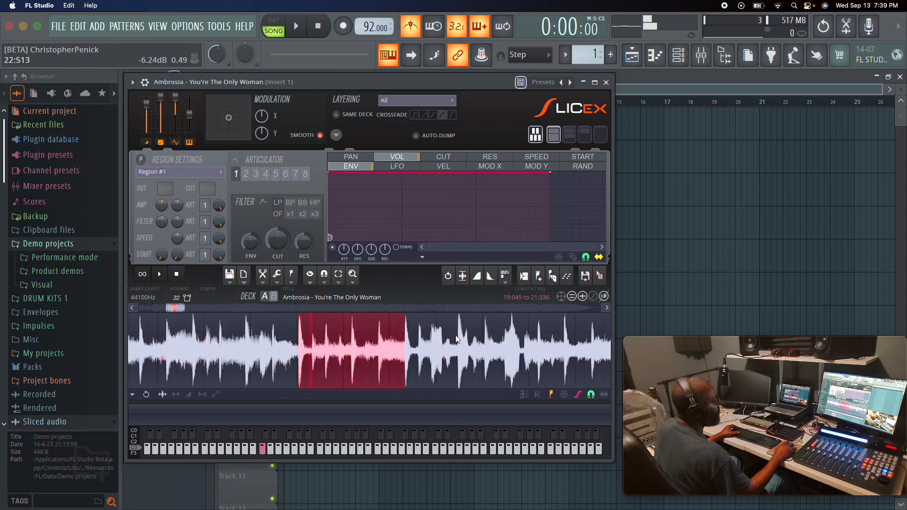
pyautogui.click(541, 278)
pyautogui.scroll(-2, 392, 349)
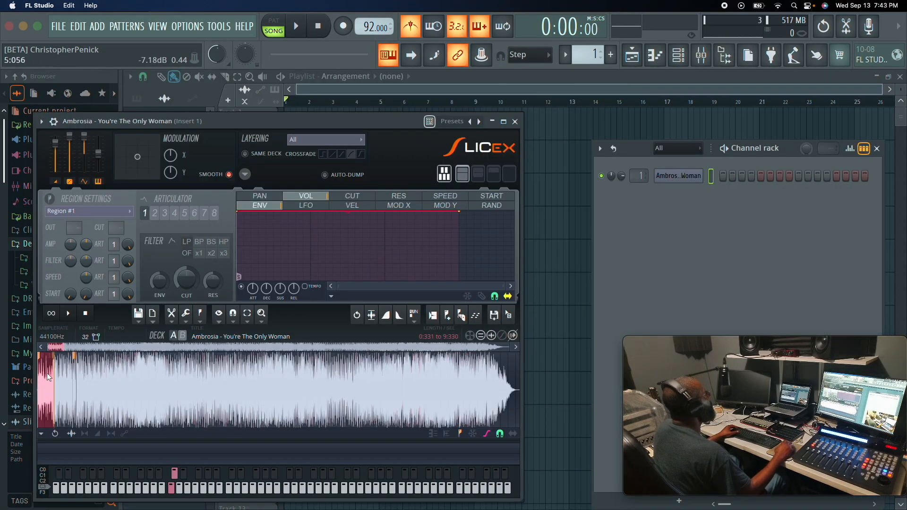
# Audition Region #1 and place Region #1 and Region #2 in the playlist as audio clips on Track 1 and Track 2
pyautogui.press('space')
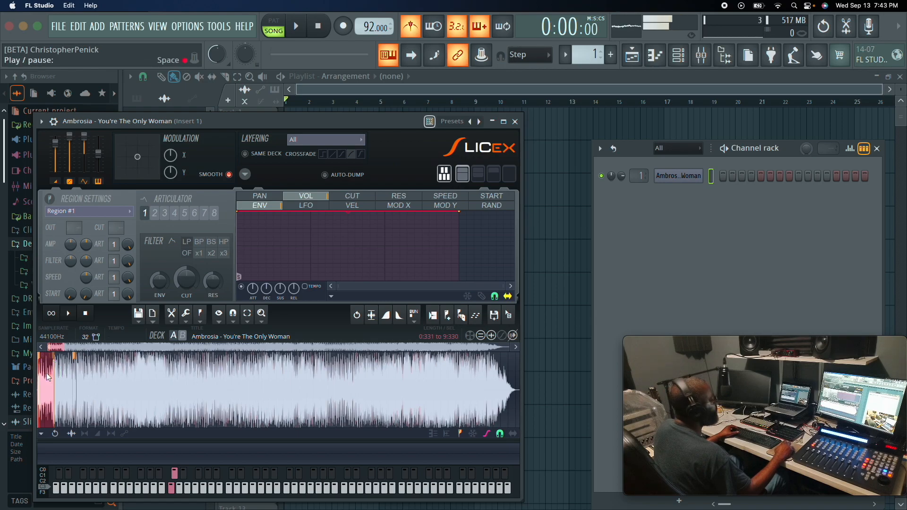
pyautogui.moveTo(509, 315); pyautogui.dragTo(574, 119)
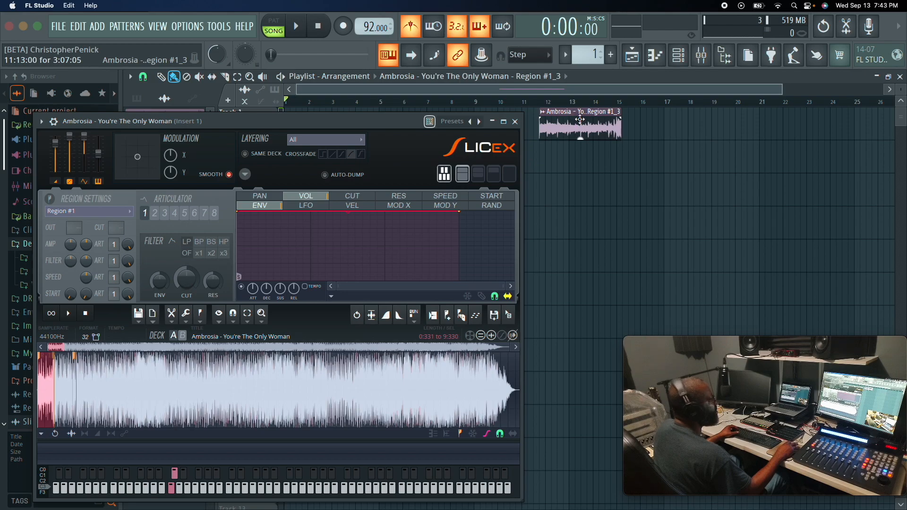
pyautogui.click(74, 379)
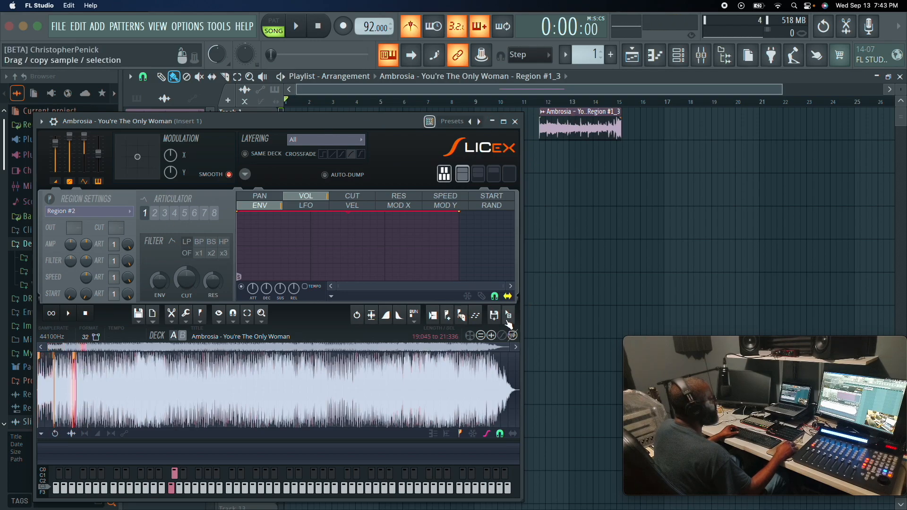
pyautogui.moveTo(513, 318); pyautogui.dragTo(647, 156)
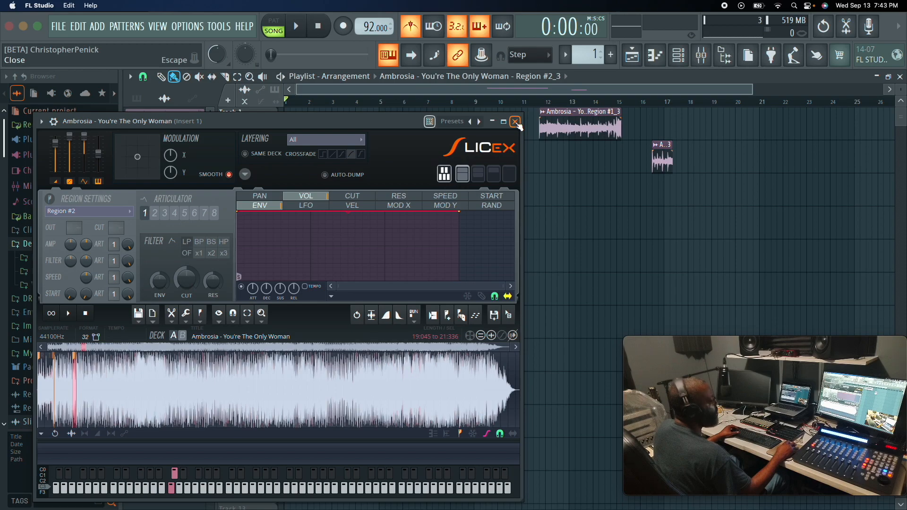
# Close Slicex, move the Region #1 clip to bar 1 and the Region #2 clip to about bar 7, and play the arrangement
pyautogui.click(515, 122)
pyautogui.moveTo(588, 133); pyautogui.dragTo(349, 134)
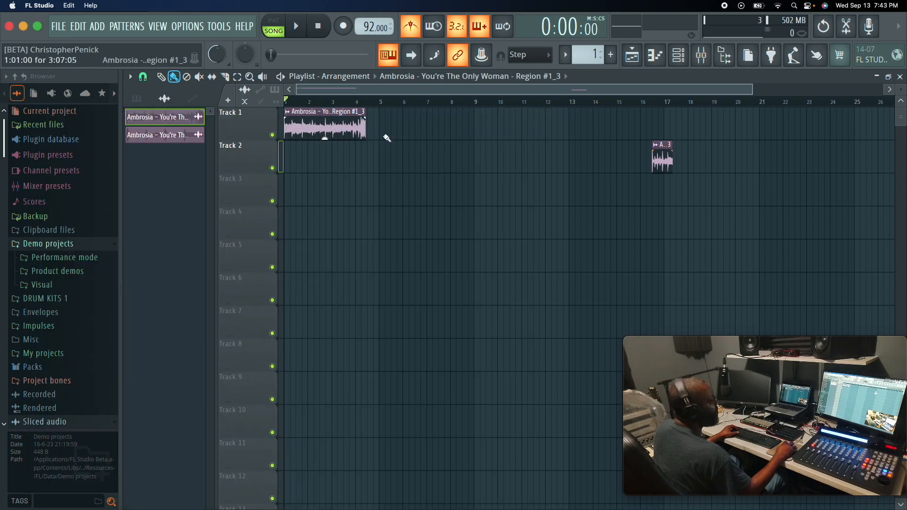
pyautogui.moveTo(661, 156); pyautogui.dragTo(443, 156)
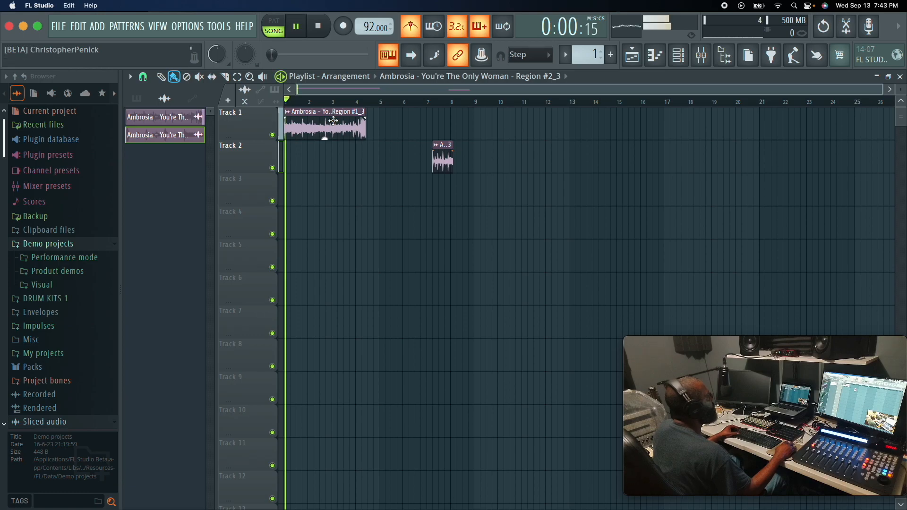
pyautogui.press('space')
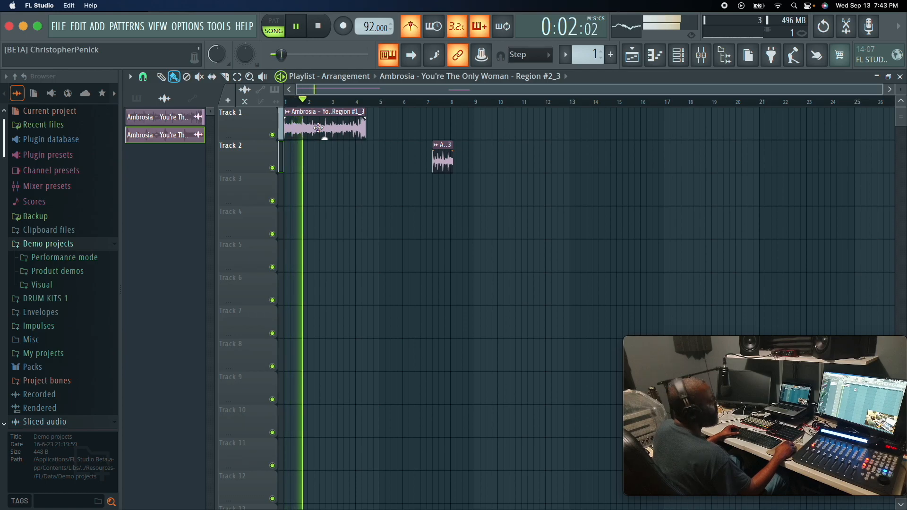
pyautogui.press('space')
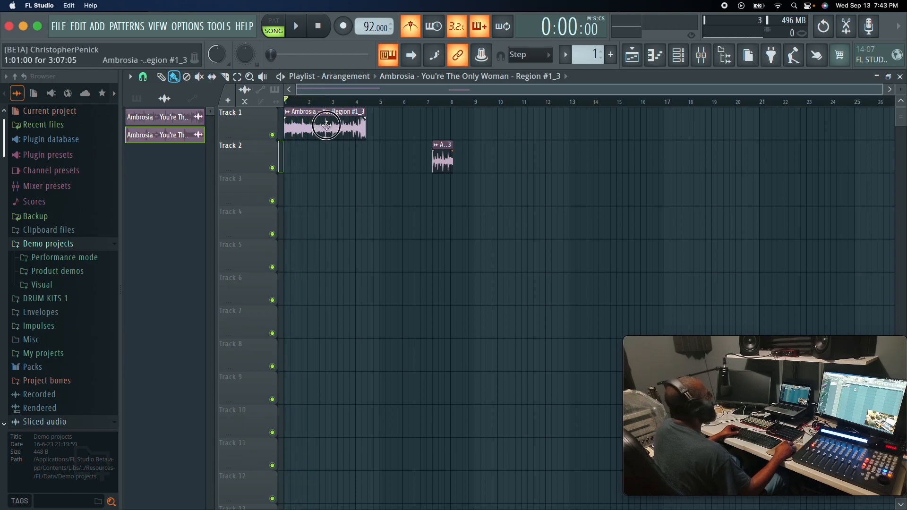
# Time-stretch the Region #1 clip to 4 bars in its channel settings
pyautogui.doubleClick(326, 125)
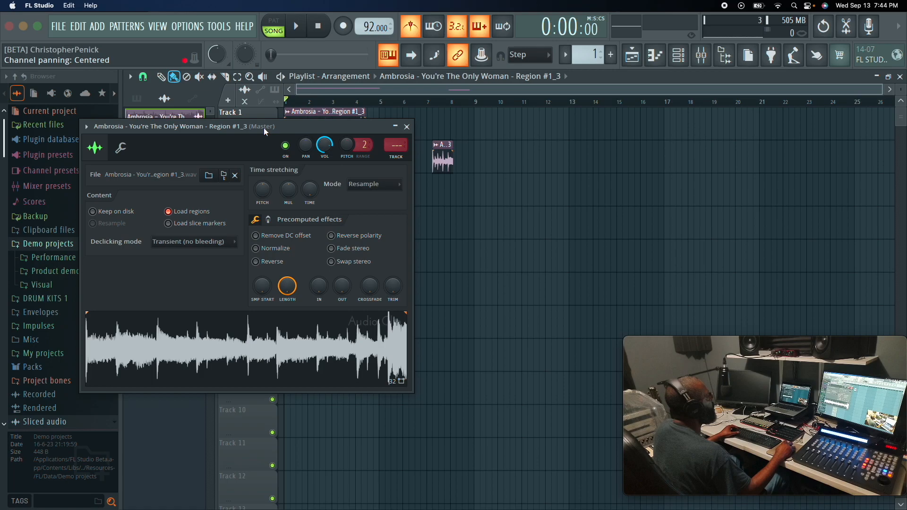
pyautogui.moveTo(263, 127); pyautogui.dragTo(313, 124)
pyautogui.click(457, 123)
pyautogui.doubleClick(326, 125)
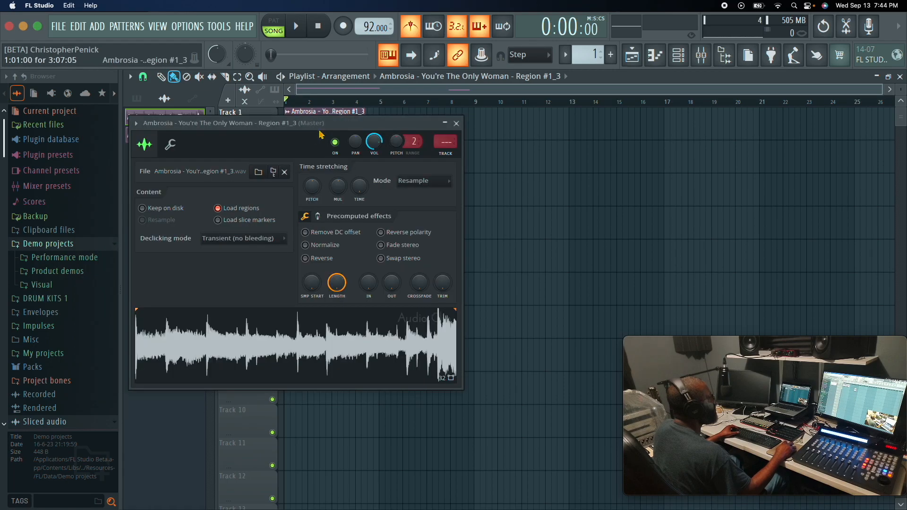
pyautogui.rightClick(362, 194)
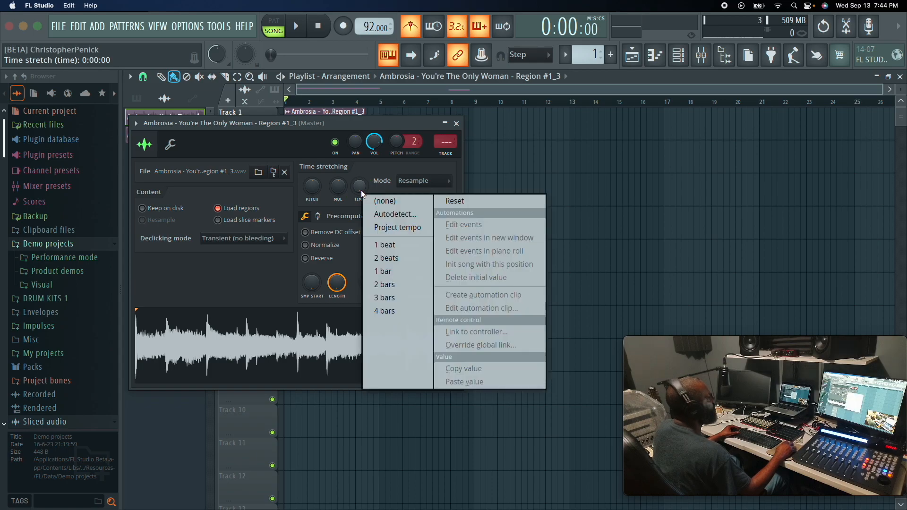
pyautogui.click(399, 311)
pyautogui.moveTo(392, 126); pyautogui.dragTo(417, 175)
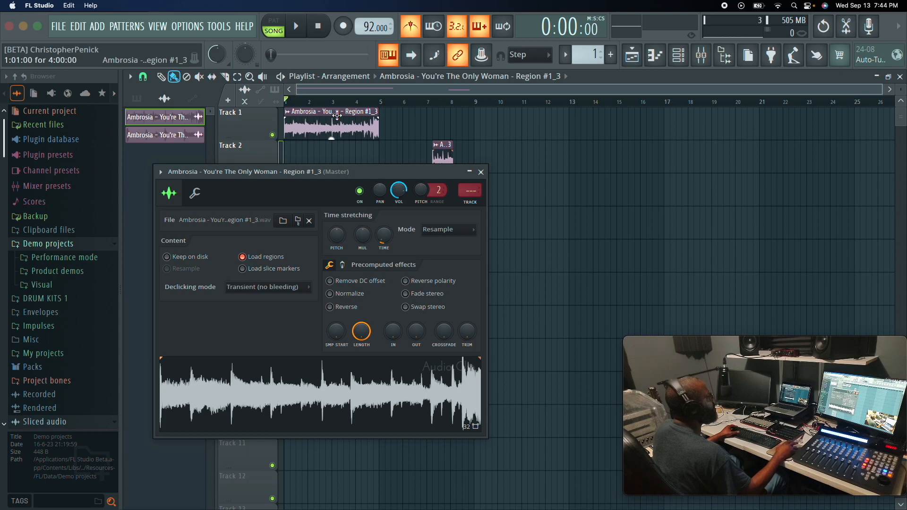
# Audition the stretched Region #1 clip, set its stretching mode to Stretch Pro, and close its settings
pyautogui.press('space')
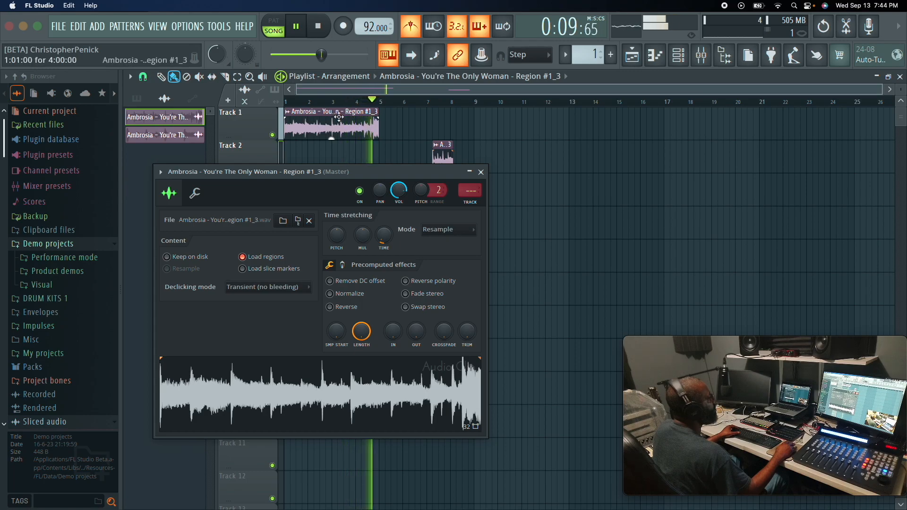
pyautogui.press('space')
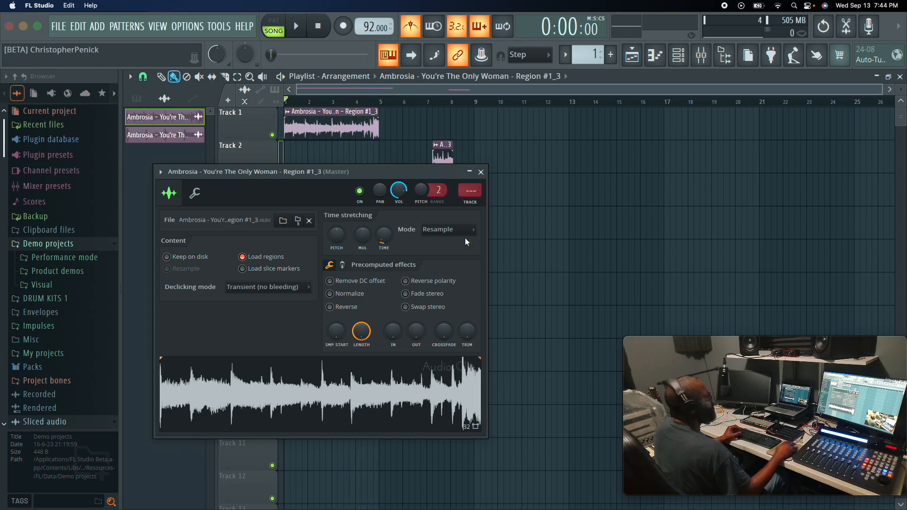
pyautogui.click(475, 233)
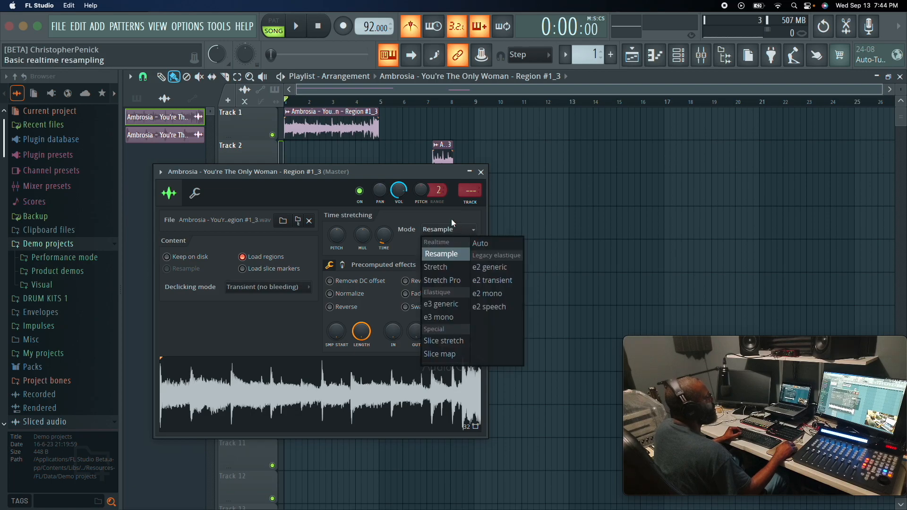
pyautogui.click(386, 171)
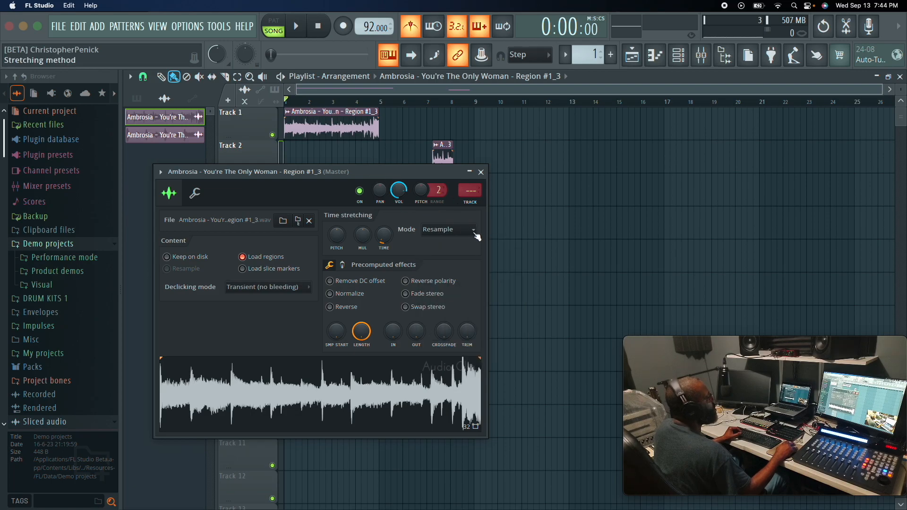
pyautogui.click(473, 231)
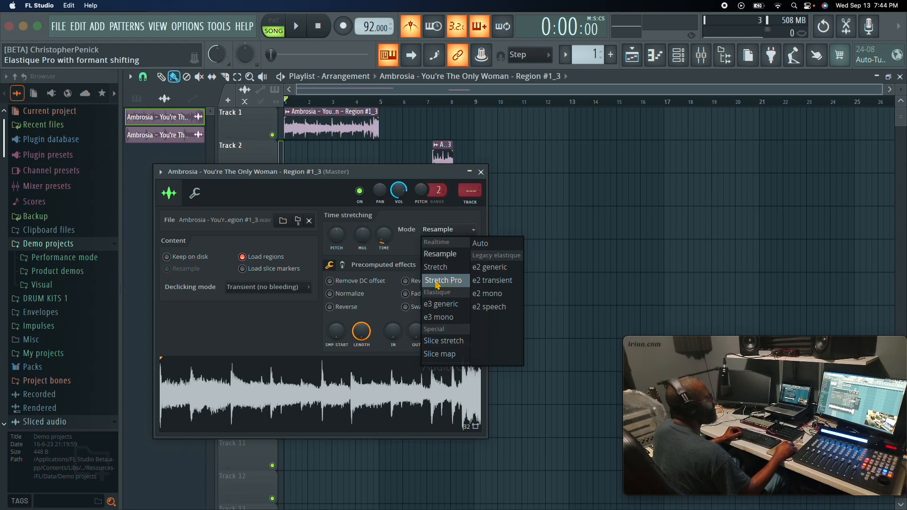
pyautogui.click(451, 215)
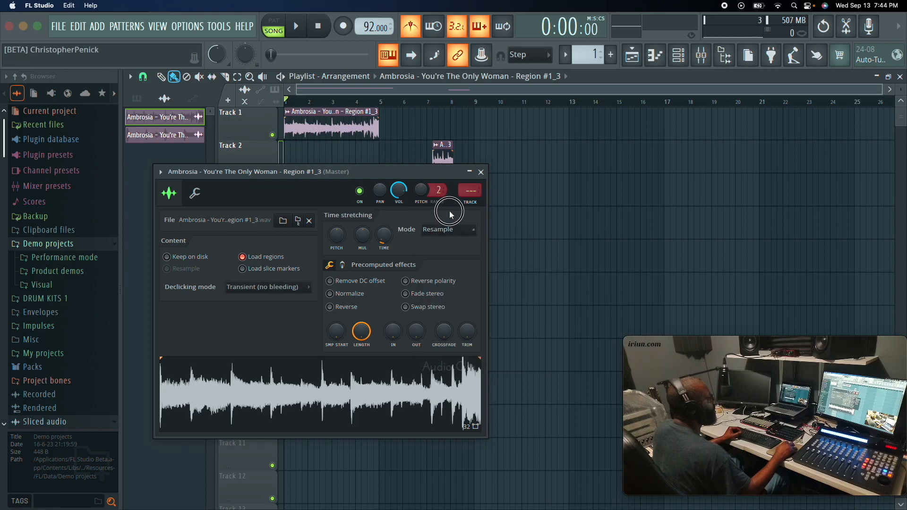
pyautogui.click(474, 231)
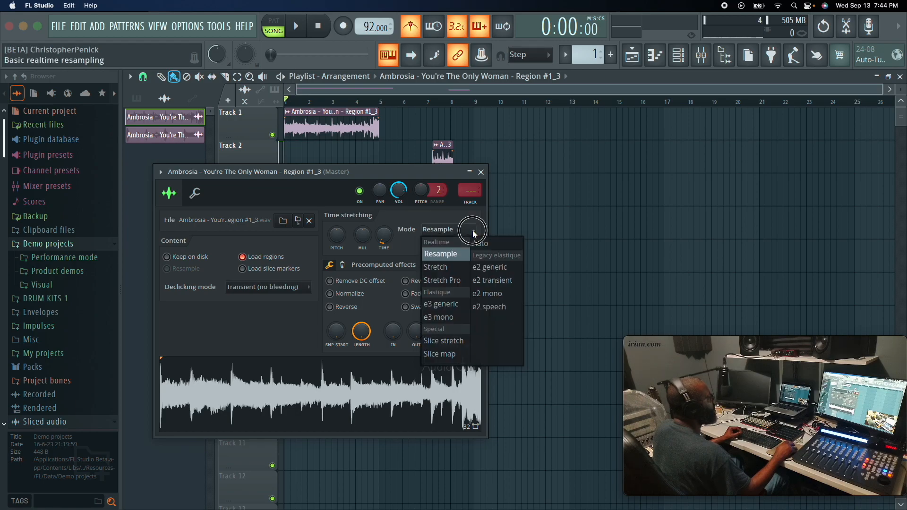
pyautogui.click(448, 280)
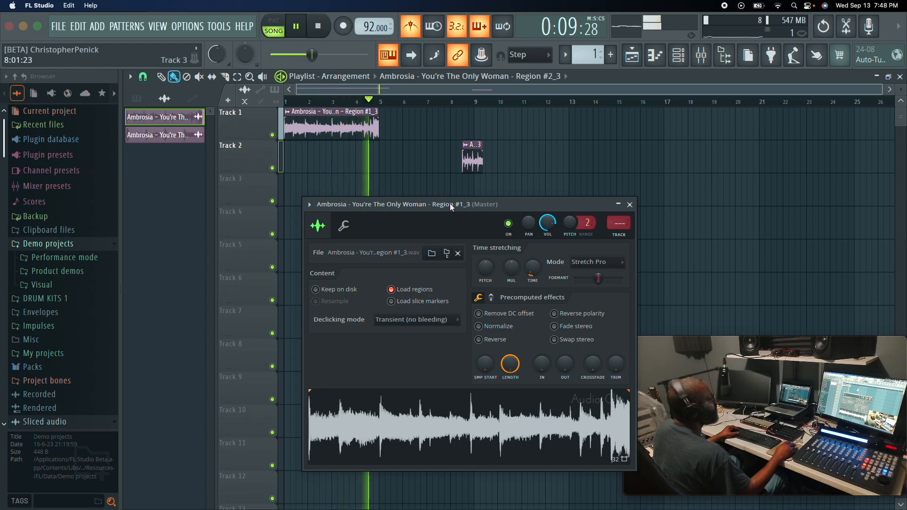
pyautogui.press('space')
pyautogui.click(629, 205)
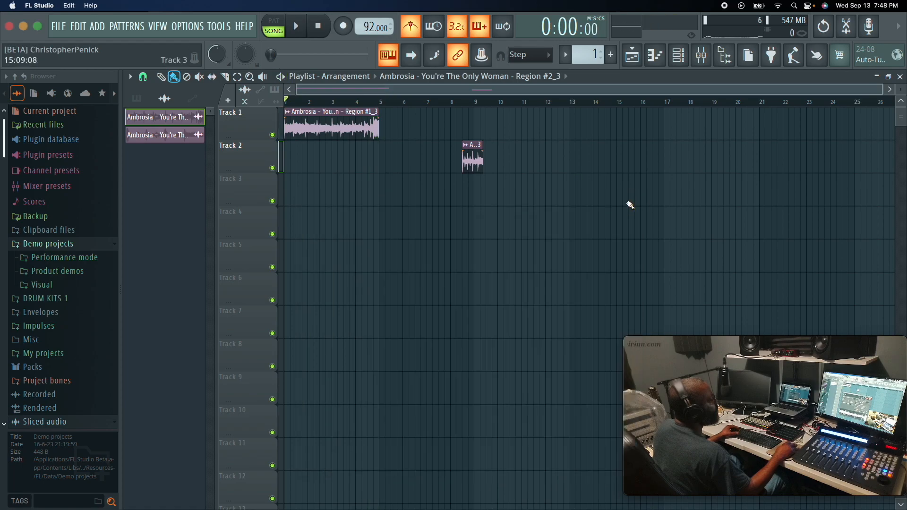
# Move the Region #2 clip to bar 5 on Track 2 and play the arrangement from bar 5
pyautogui.moveTo(484, 160); pyautogui.dragTo(392, 166)
pyautogui.click(383, 106)
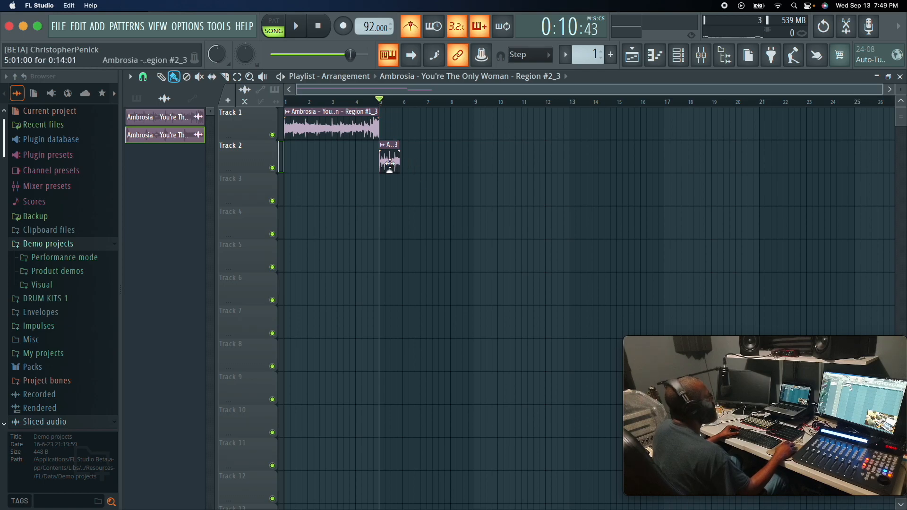
pyautogui.press('space')
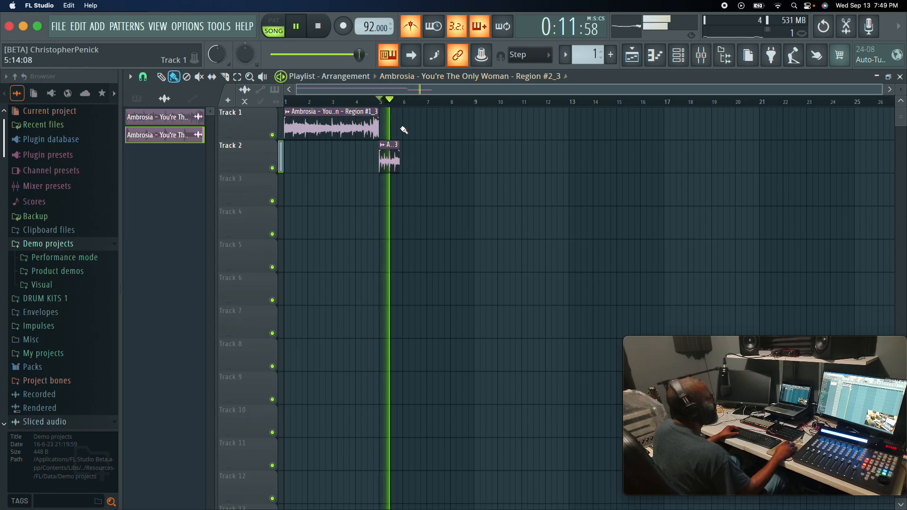
pyautogui.press('space')
# Time-stretch the Region #2 clip to 1 bar in its channel settings and audition it
pyautogui.doubleClick(390, 163)
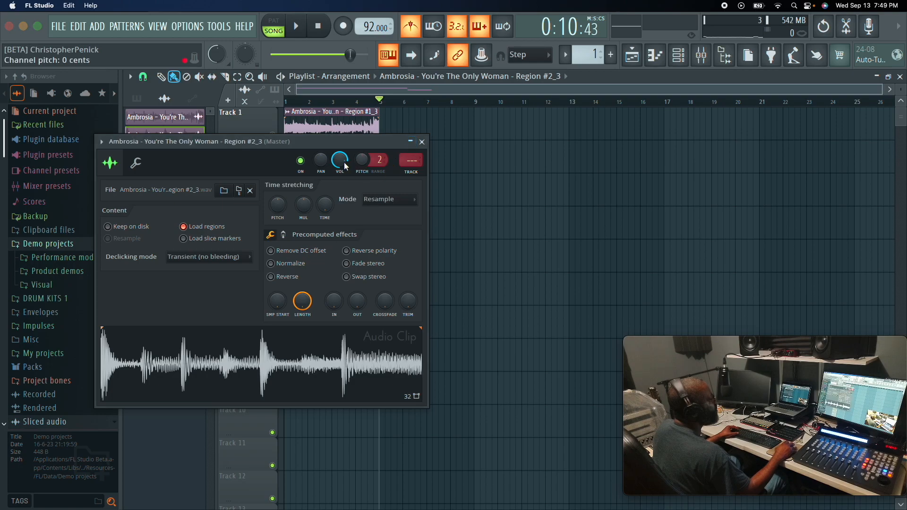
pyautogui.rightClick(329, 209)
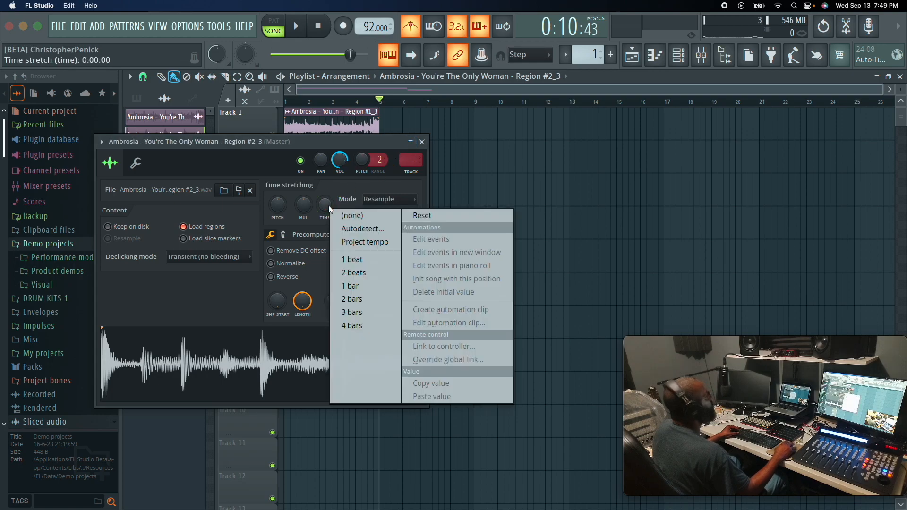
pyautogui.click(354, 286)
pyautogui.moveTo(356, 141); pyautogui.dragTo(369, 236)
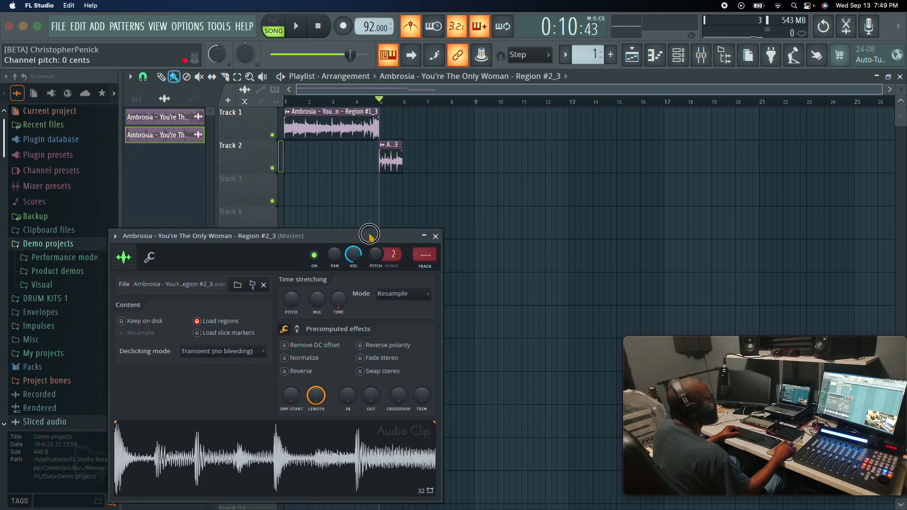
pyautogui.press('space')
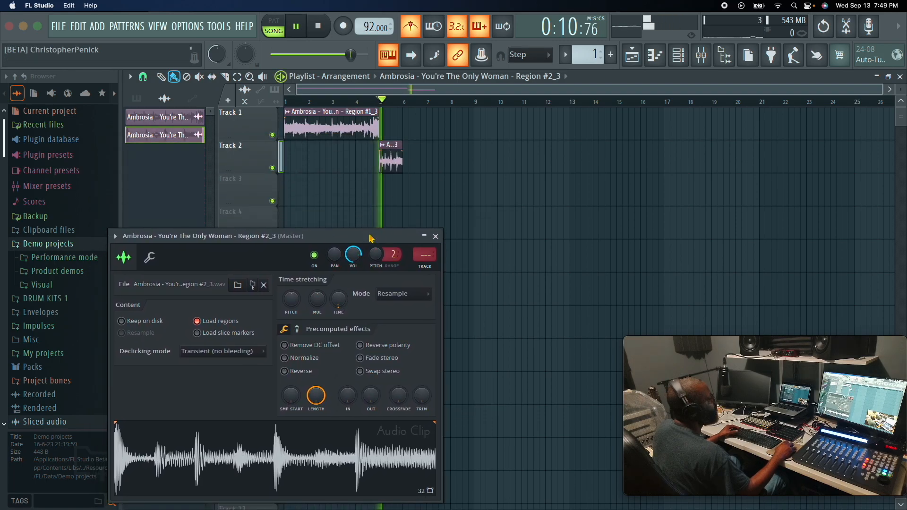
pyautogui.press('space')
# Set the Region #2 clip's stretching mode to Stretch Pro and audition it
pyautogui.click(428, 295)
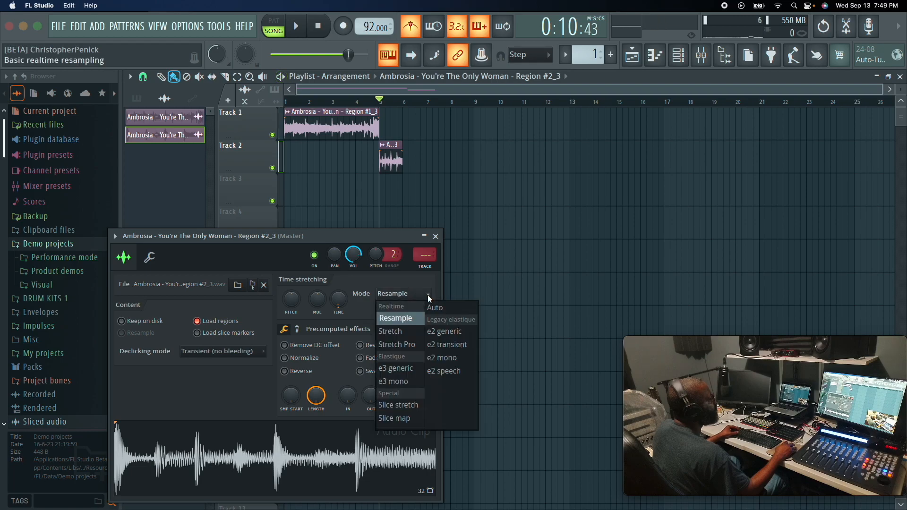
pyautogui.click(405, 345)
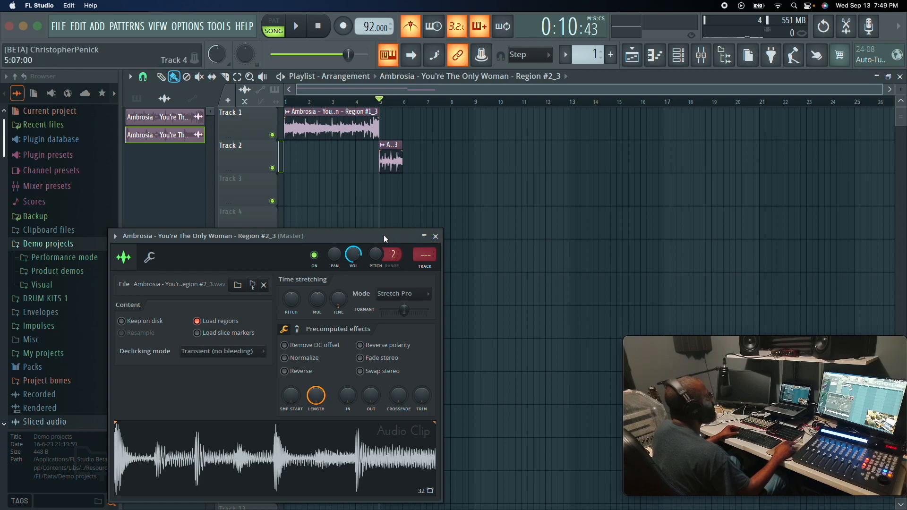
pyautogui.press('space')
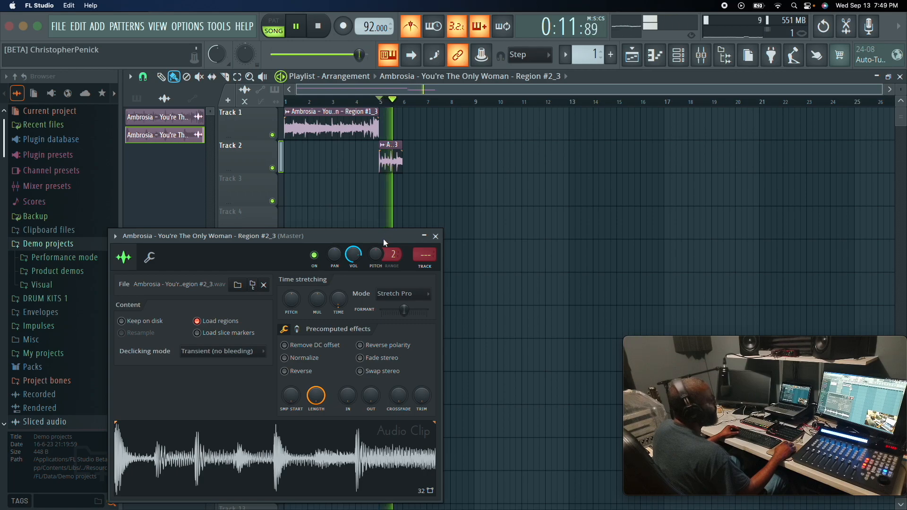
pyautogui.press('space')
pyautogui.press('space')
pyautogui.press('space')
pyautogui.press('space')
# Place a second copy of the Region #2 clip at bar 6 on Track 2
pyautogui.click(408, 157)
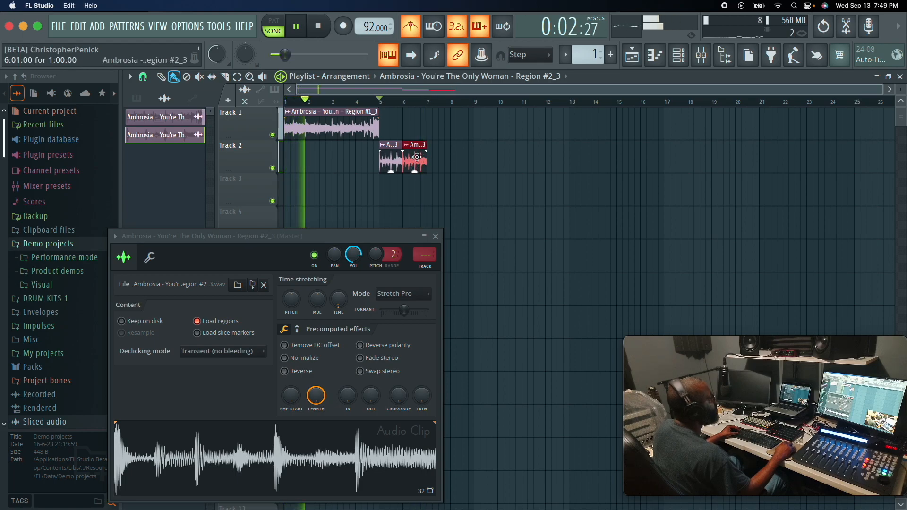
pyautogui.press('space')
pyautogui.doubleClick(413, 165)
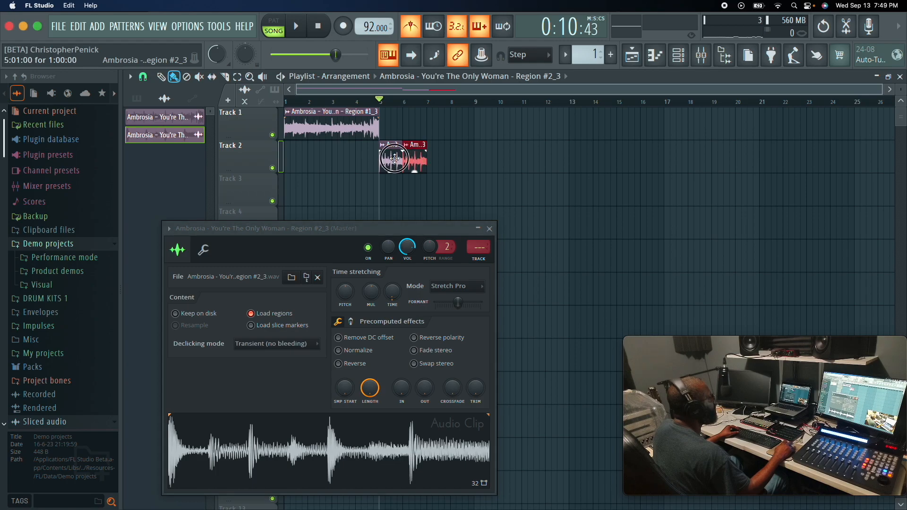
pyautogui.click(400, 151)
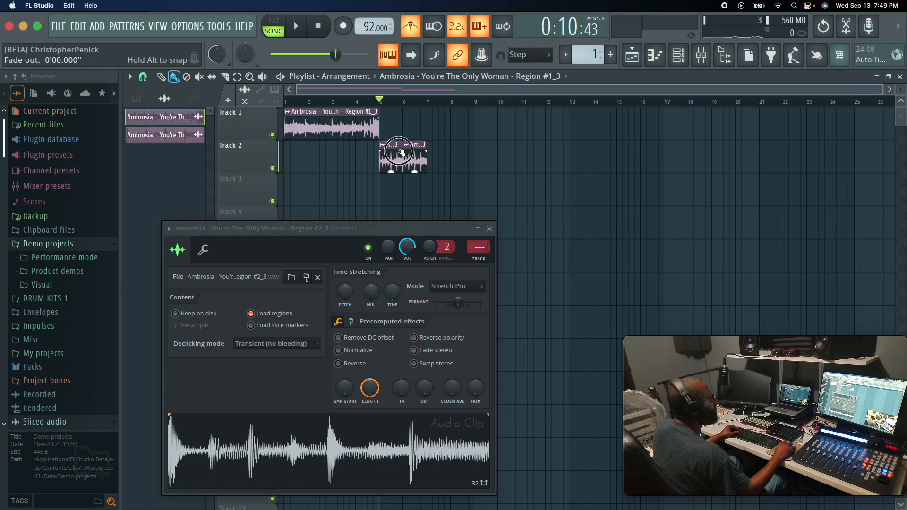
# Delete the Region #2 audio clip from the project along with its playlist copies, and play back the arrangement
pyautogui.rightClick(172, 135)
pyautogui.click(193, 285)
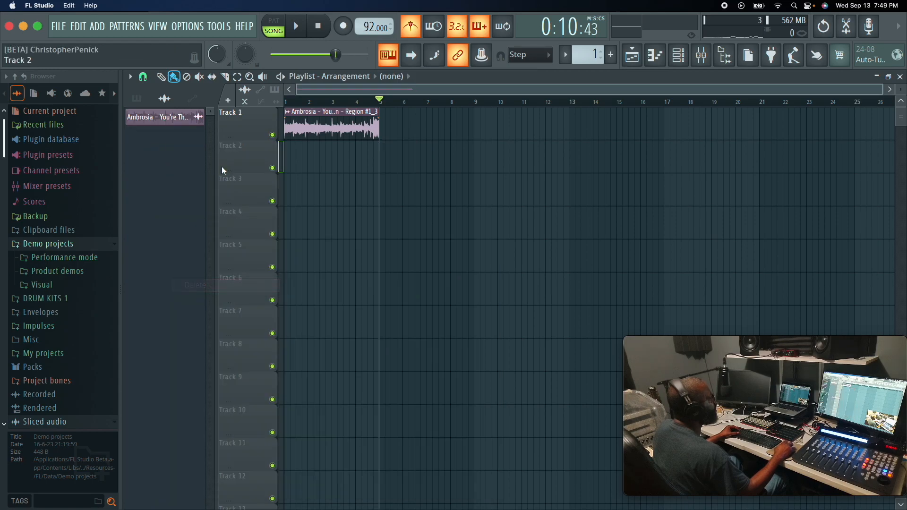
pyautogui.press('space')
pyautogui.press('space')
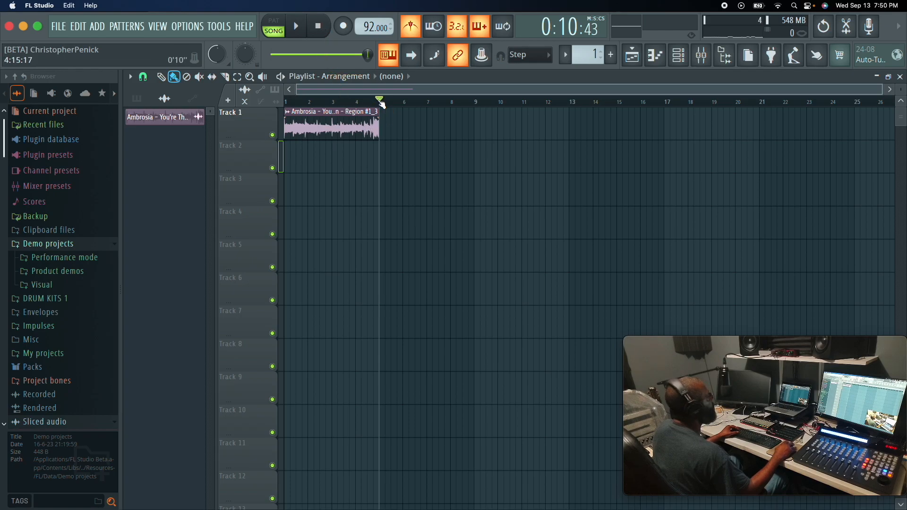
# Place a second copy of the Region #1 clip at bar 5 on Track 1 during playback, and stop playback
pyautogui.press('space')
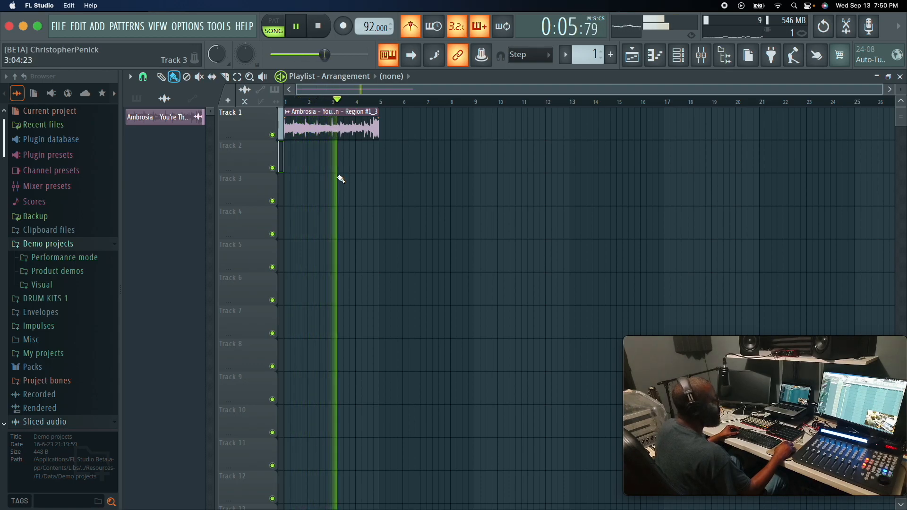
pyautogui.click(357, 118)
pyautogui.click(386, 128)
pyautogui.moveTo(413, 122); pyautogui.dragTo(407, 121)
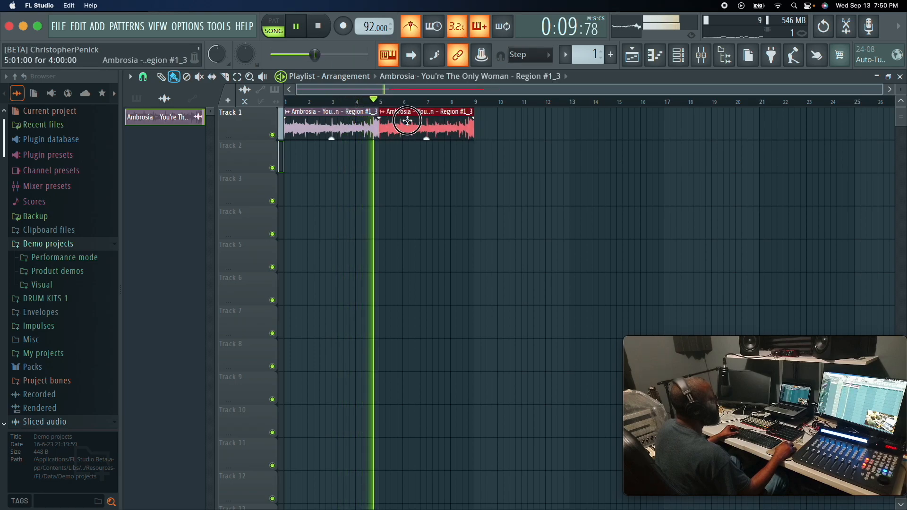
pyautogui.press('space')
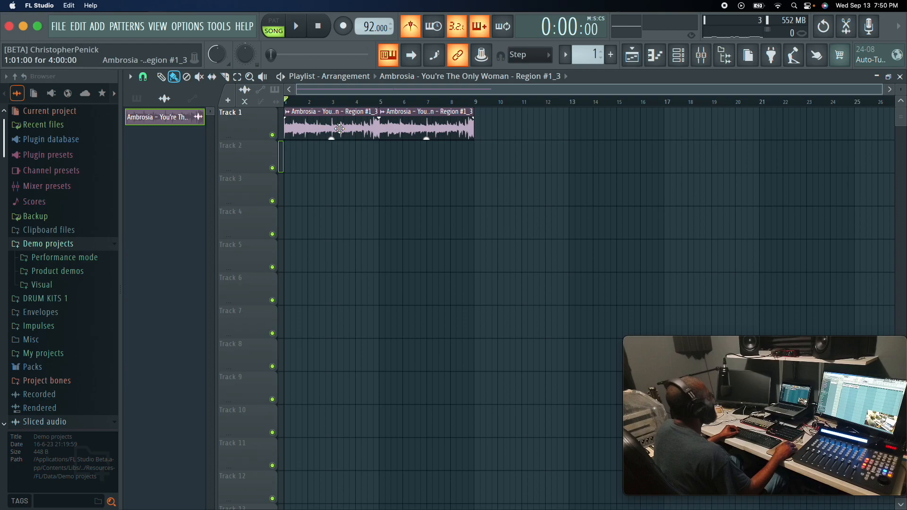
# Insert an FPC drum machine channel from the channel rack and move its window over the playlist
pyautogui.press('F6')
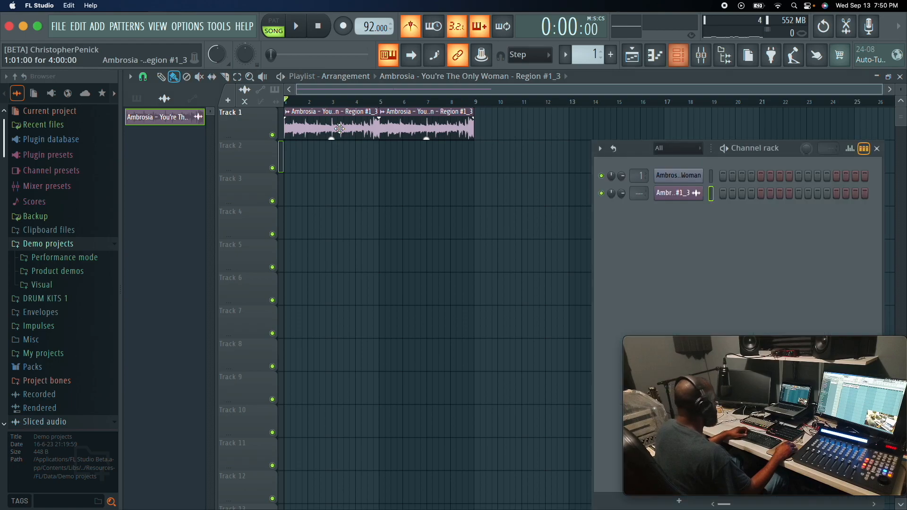
pyautogui.rightClick(676, 194)
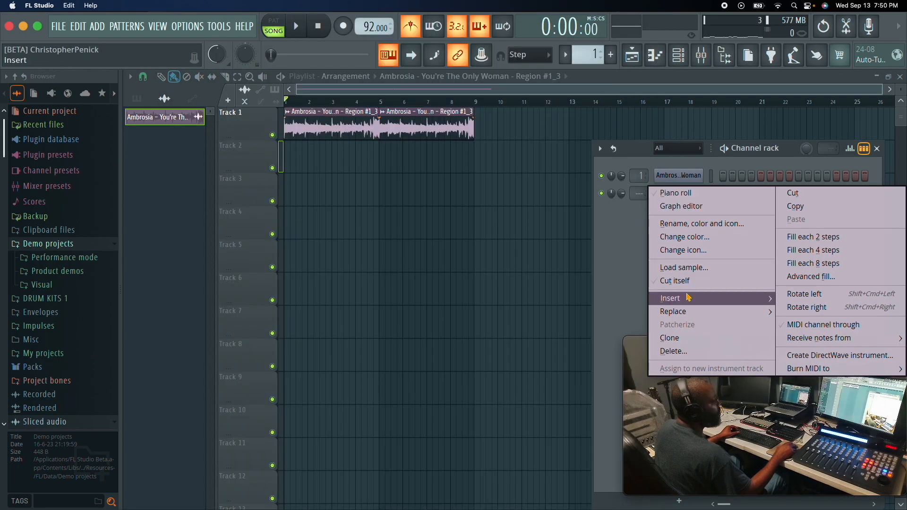
pyautogui.moveTo(685, 298)
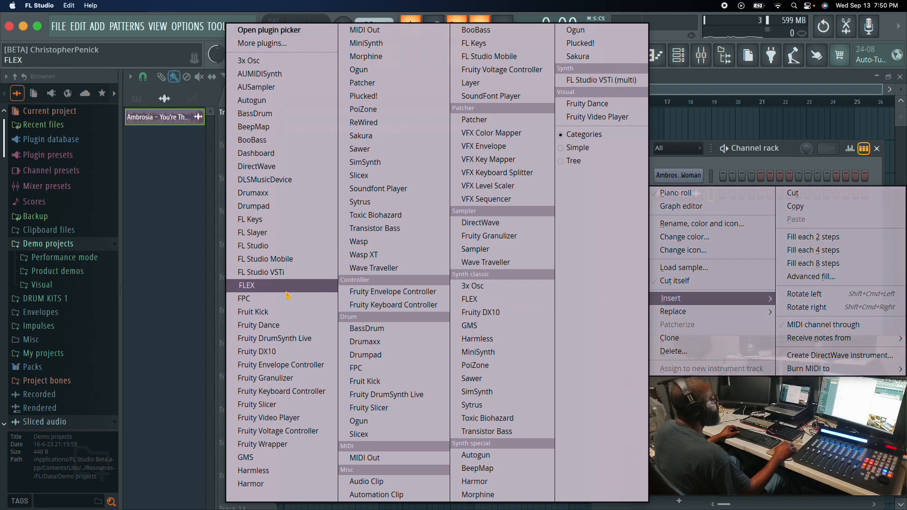
pyautogui.click(281, 299)
pyautogui.moveTo(245, 161); pyautogui.dragTo(349, 119)
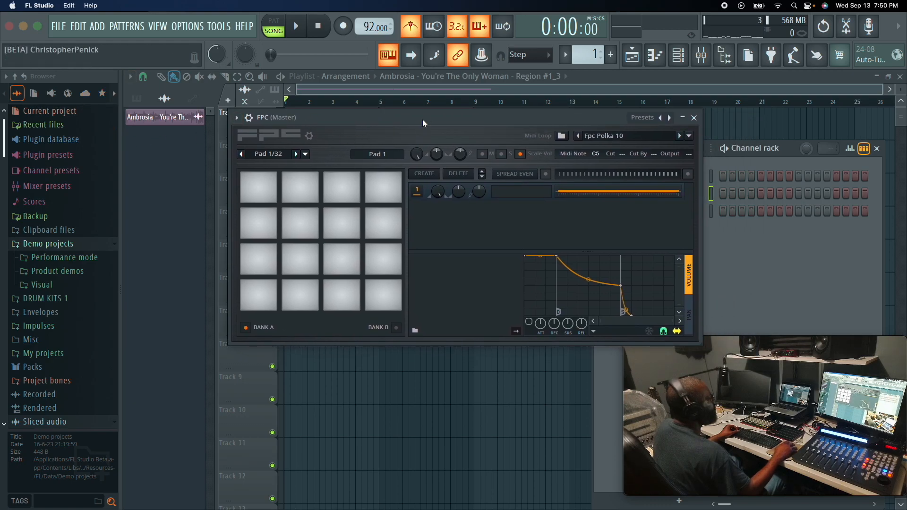
pyautogui.moveTo(422, 120); pyautogui.dragTo(269, 151)
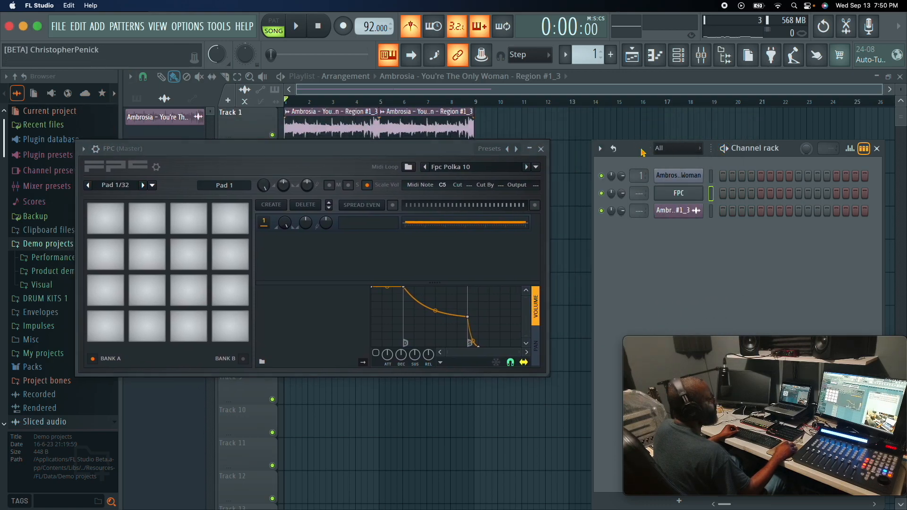
pyautogui.moveTo(246, 153); pyautogui.dragTo(334, 146)
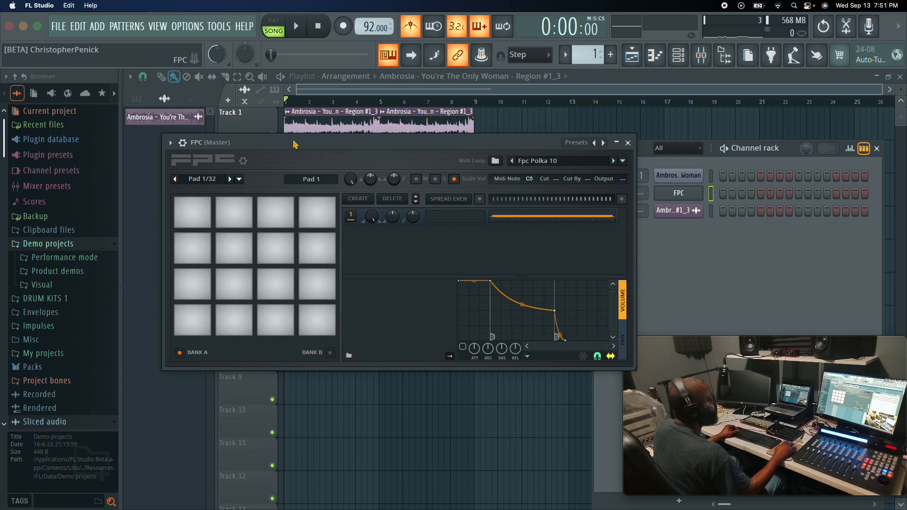
pyautogui.moveTo(267, 147); pyautogui.dragTo(265, 146)
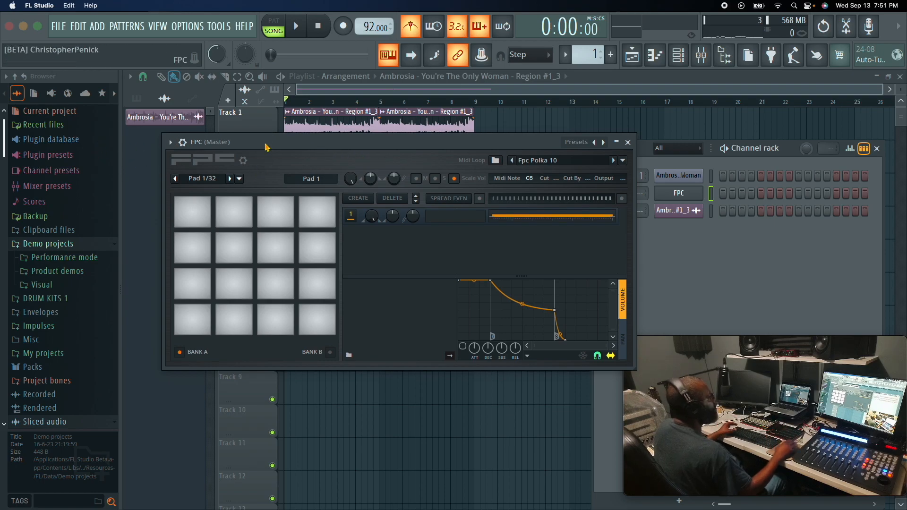
pyautogui.moveTo(266, 147); pyautogui.dragTo(319, 143)
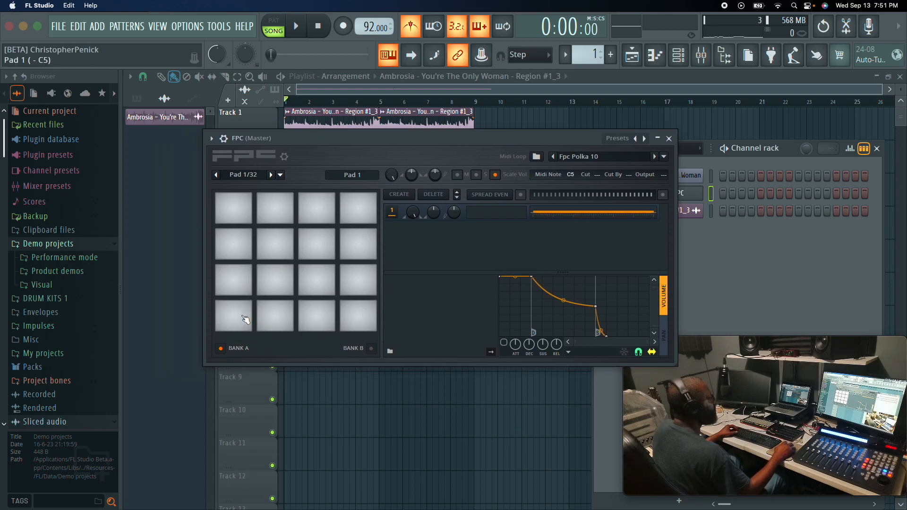
# Show the starred samples in the browser and audition 707 crash, alchemist kick 2 and 707 kick
pyautogui.click(102, 93)
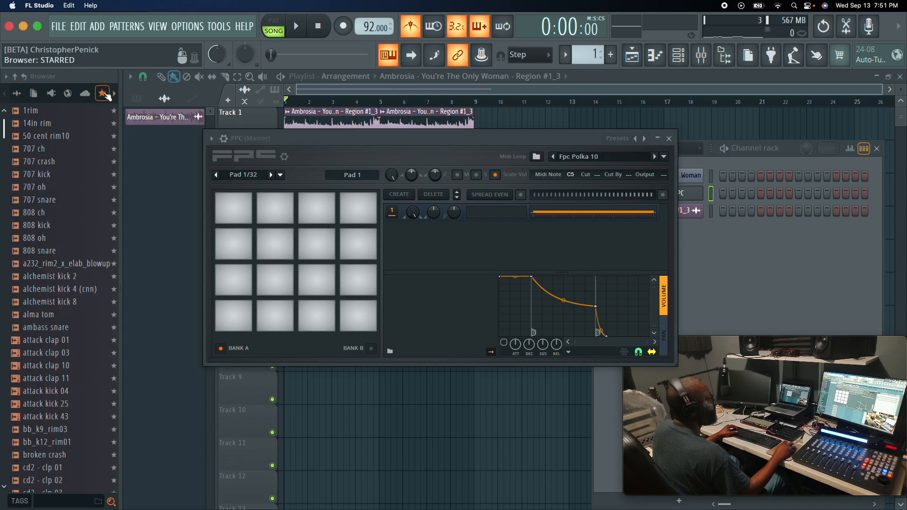
pyautogui.moveTo(42, 200); pyautogui.dragTo(68, 222)
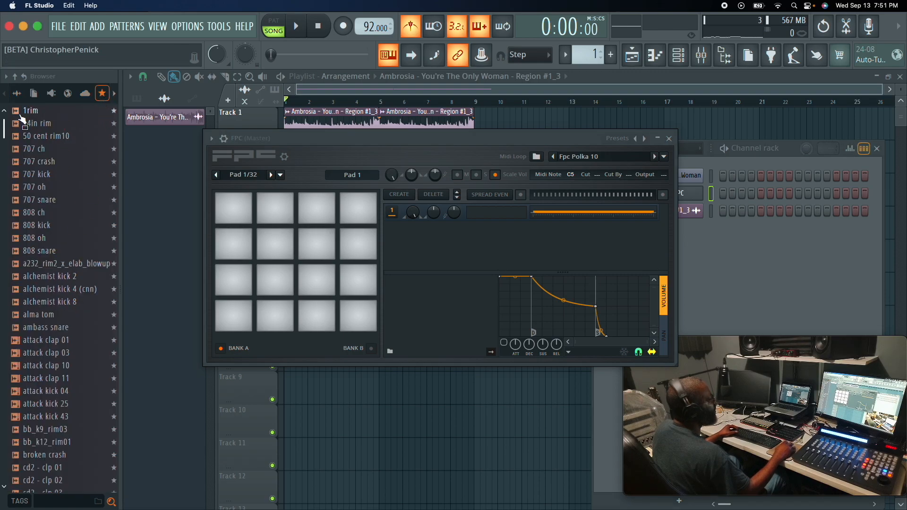
pyautogui.click(52, 163)
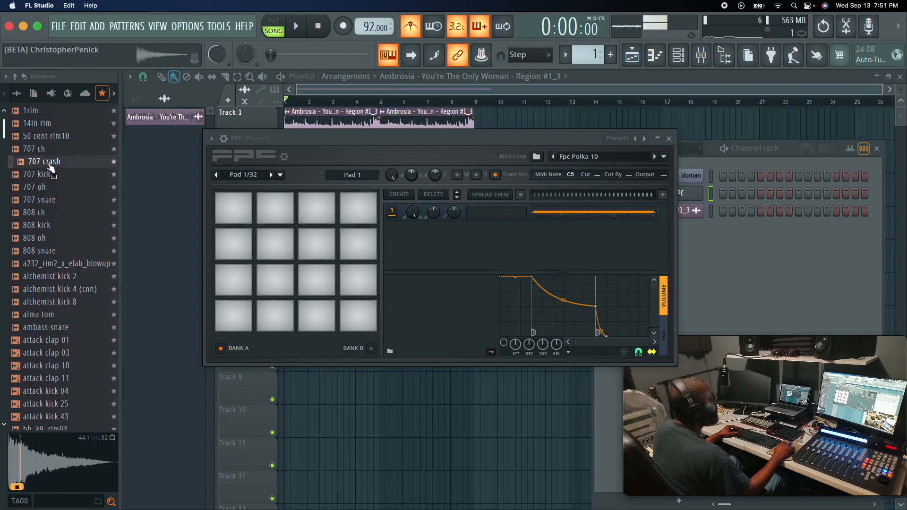
pyautogui.click(50, 276)
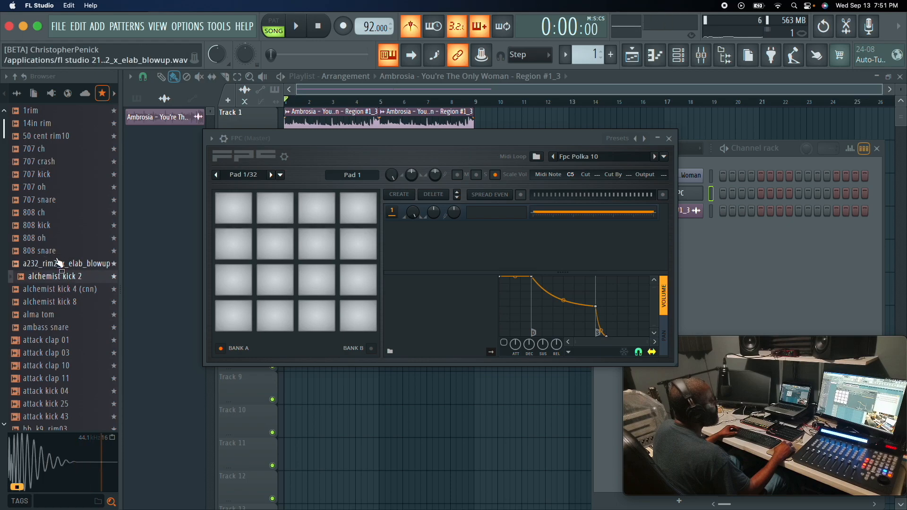
pyautogui.click(42, 174)
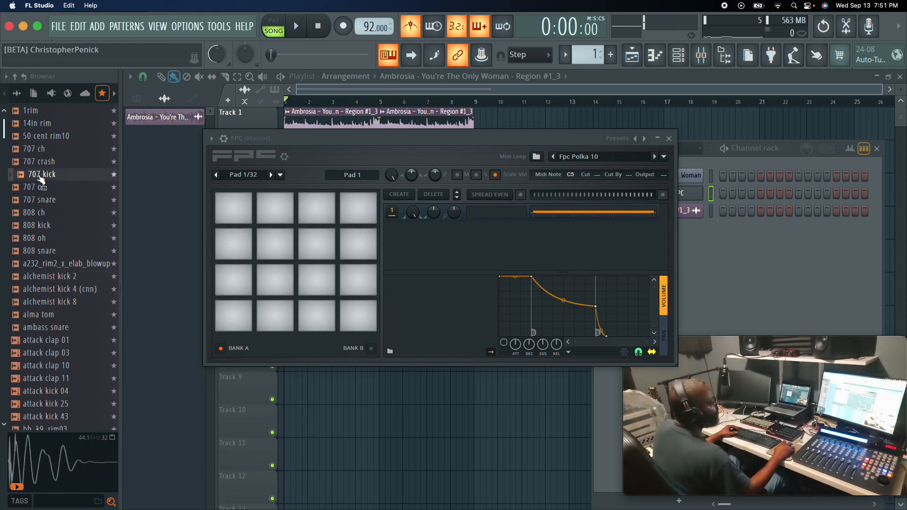
# Play back the arrangement, open the Region #1 clip's channel settings and preview 707 kick over the sample
pyautogui.moveTo(442, 146); pyautogui.dragTo(387, 139)
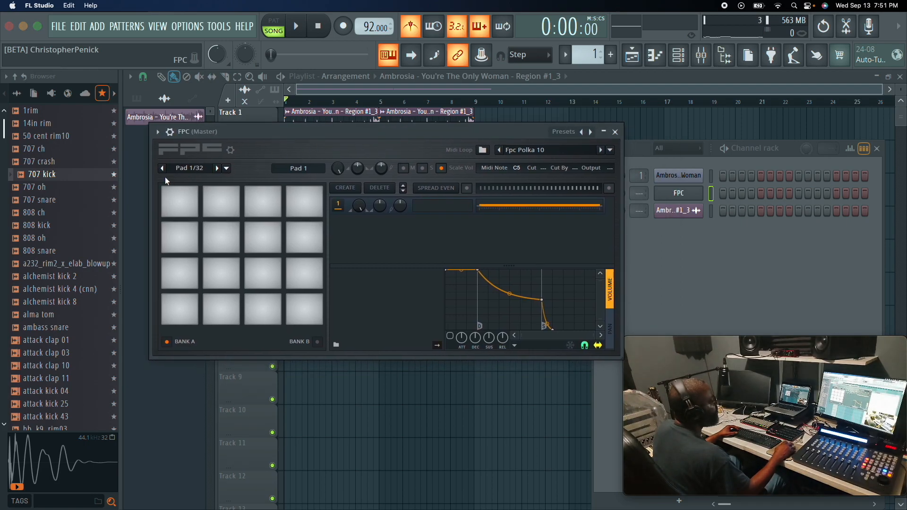
pyautogui.press('space')
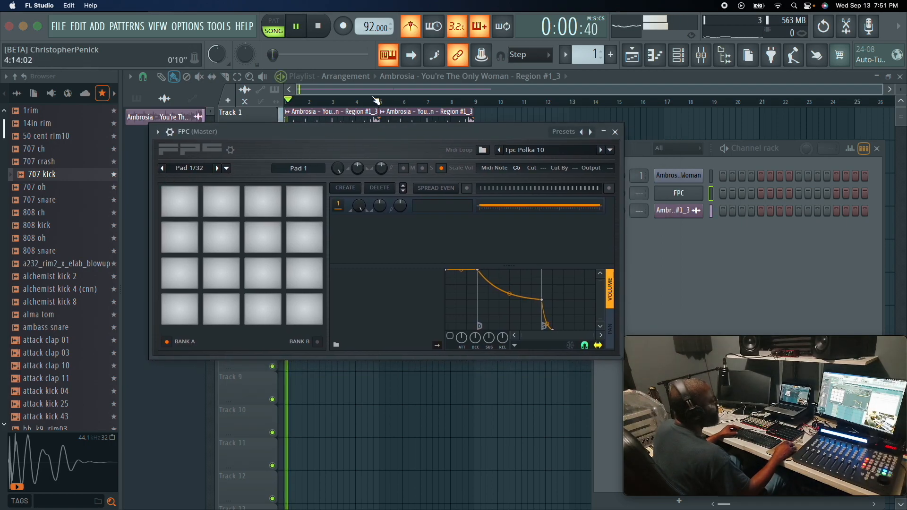
pyautogui.doubleClick(321, 121)
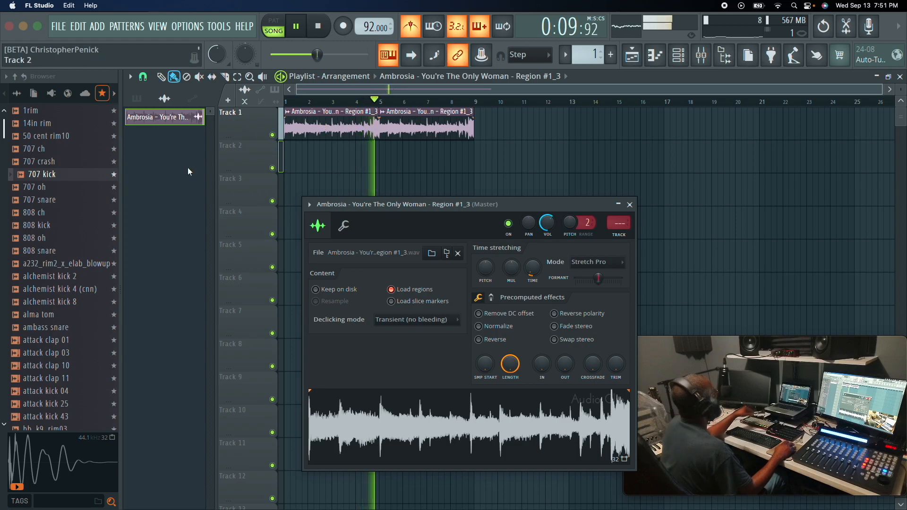
pyautogui.press('Down')
pyautogui.click(49, 175)
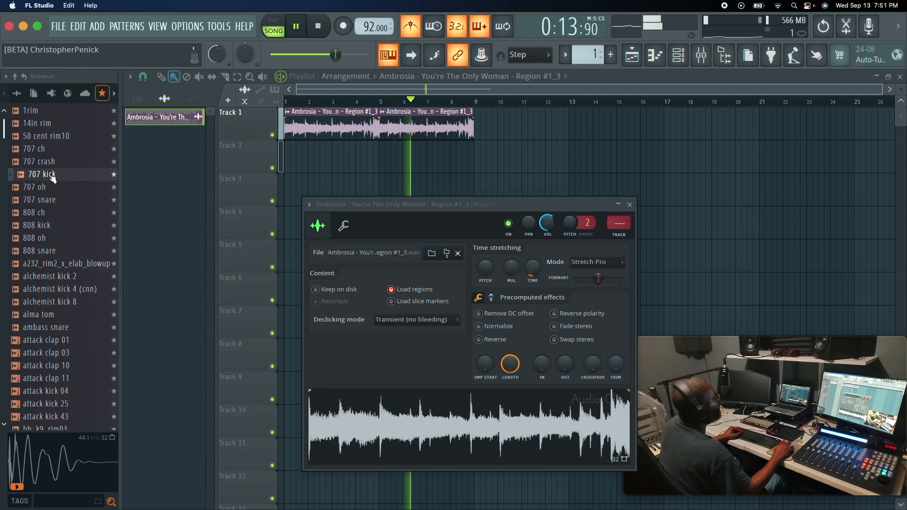
pyautogui.press('space')
# Audition the starred drum sounds from 707 kick through 707 snare against the playing sample, and stop playback
pyautogui.click(48, 174)
pyautogui.press('Down')
pyautogui.press('space')
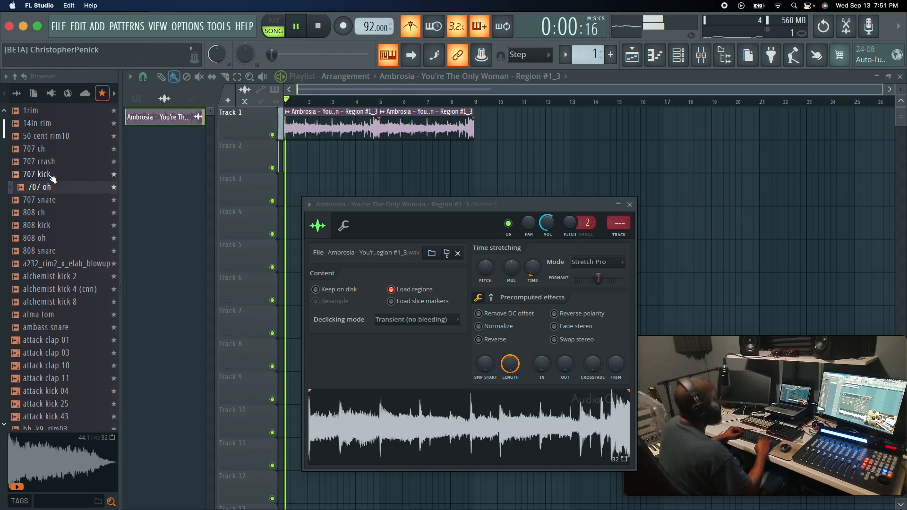
pyautogui.press('Down')
pyautogui.press('Down')
pyautogui.press('Down')
pyautogui.press('Up')
pyautogui.press('Up')
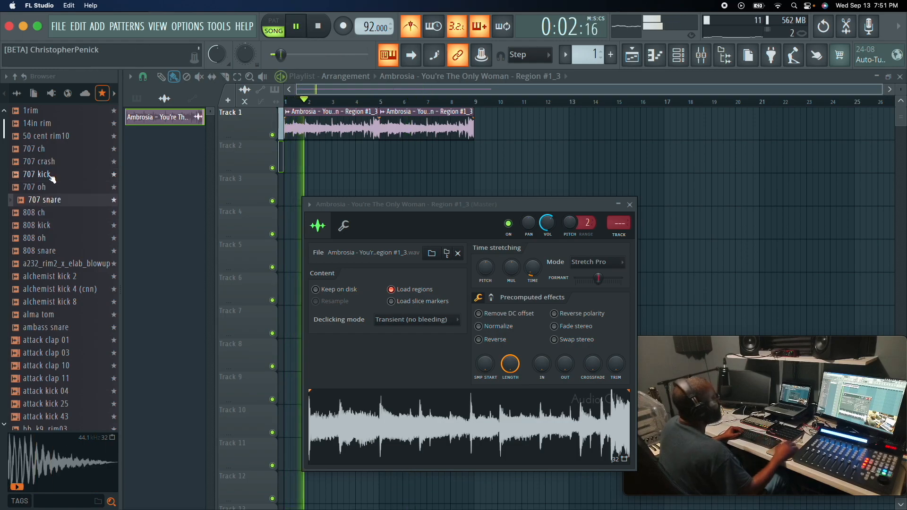
pyautogui.press('space')
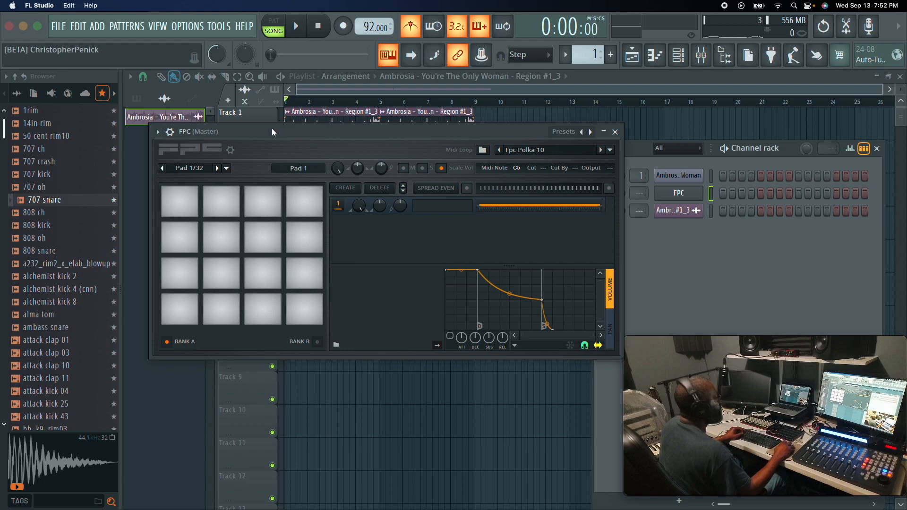
# Load the 707 snare sample onto FPC Pad 2 and trigger the pad
pyautogui.moveTo(273, 133); pyautogui.dragTo(316, 166)
pyautogui.click(68, 206)
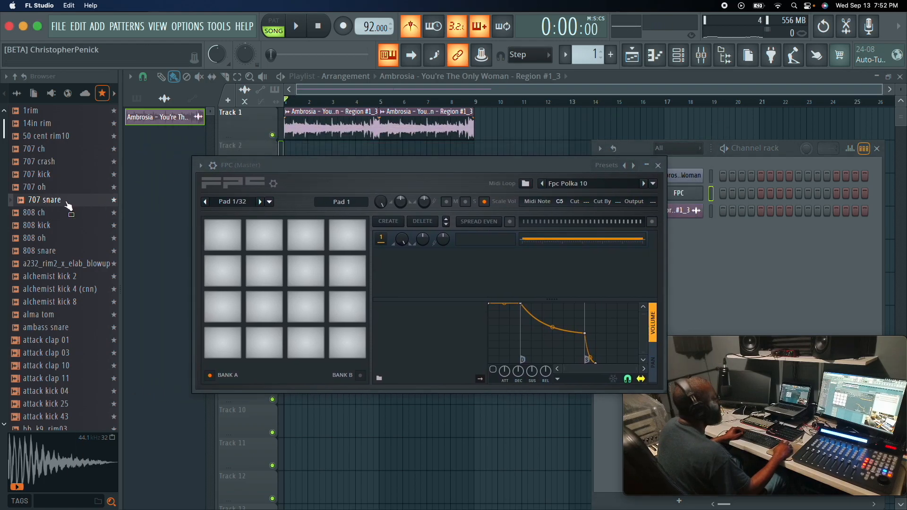
pyautogui.click(46, 203)
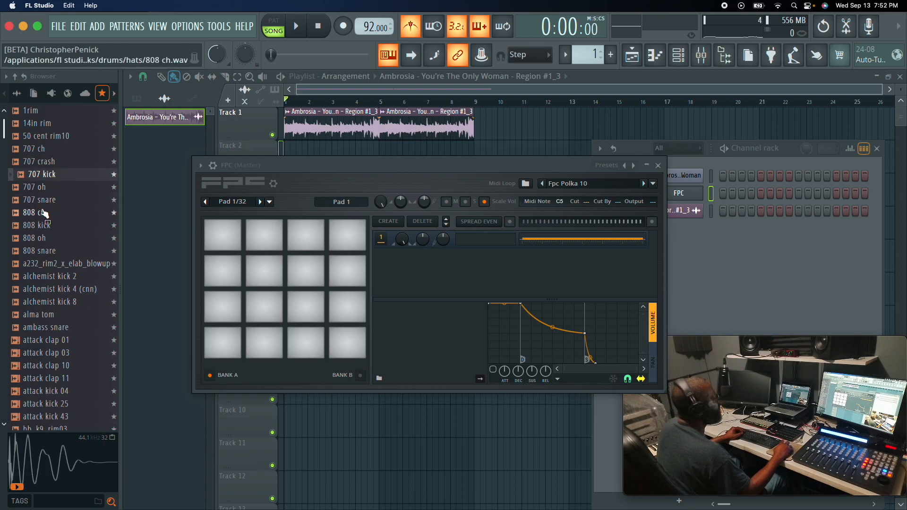
pyautogui.moveTo(48, 200); pyautogui.dragTo(260, 341)
pyautogui.click(262, 347)
pyautogui.click(263, 347)
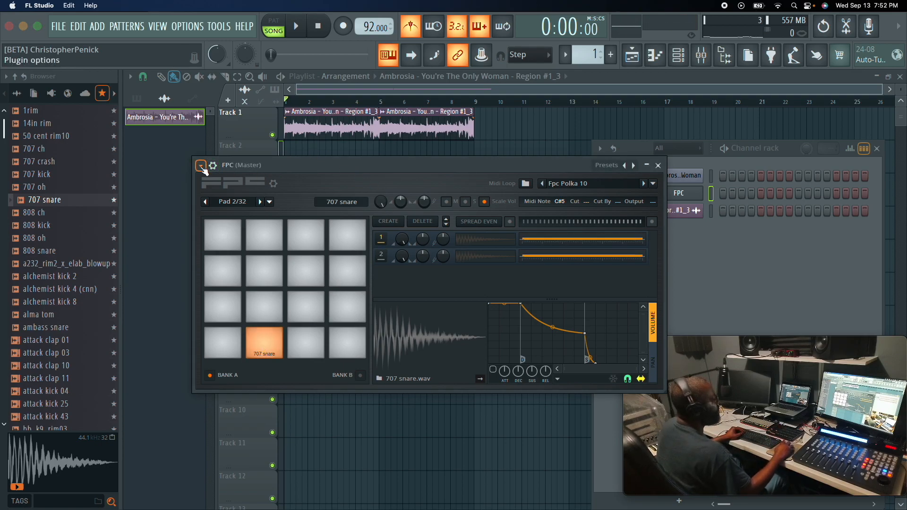
# Play the arrangement and trigger the 707 snare on Pad 2 along with it
pyautogui.press('space')
pyautogui.click(262, 345)
pyautogui.click(262, 345)
pyautogui.click(262, 345)
pyautogui.click(261, 343)
pyautogui.press('space')
# Audition the starred samples from 808 snare down through the alchemist kicks
pyautogui.click(48, 252)
pyautogui.press('Down')
pyautogui.press('Down')
pyautogui.press('Down')
pyautogui.press('Down')
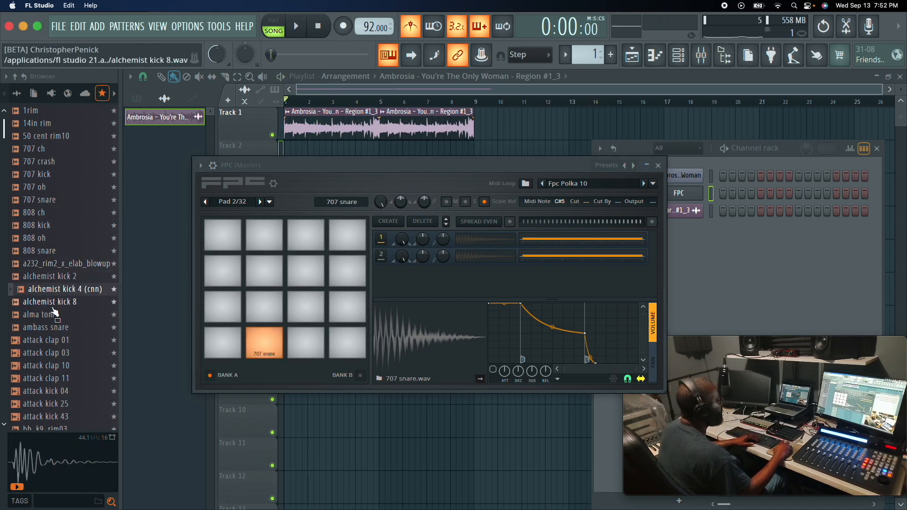
pyautogui.press('Up')
# Copy the 707 snare from Pad 2 to Pad 3 and trigger Pad 3 to hear it
pyautogui.moveTo(256, 345); pyautogui.dragTo(307, 341)
pyautogui.click(299, 343)
pyautogui.click(298, 345)
pyautogui.click(307, 342)
pyautogui.click(308, 343)
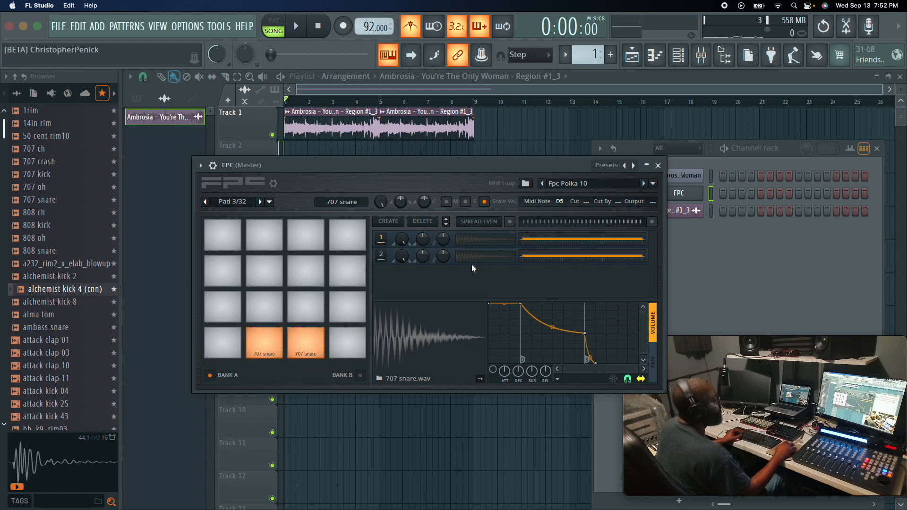
# Delete both 707 snare layers from Pad 2 and trigger Pad 3
pyautogui.click(272, 343)
pyautogui.click(427, 223)
pyautogui.click(427, 224)
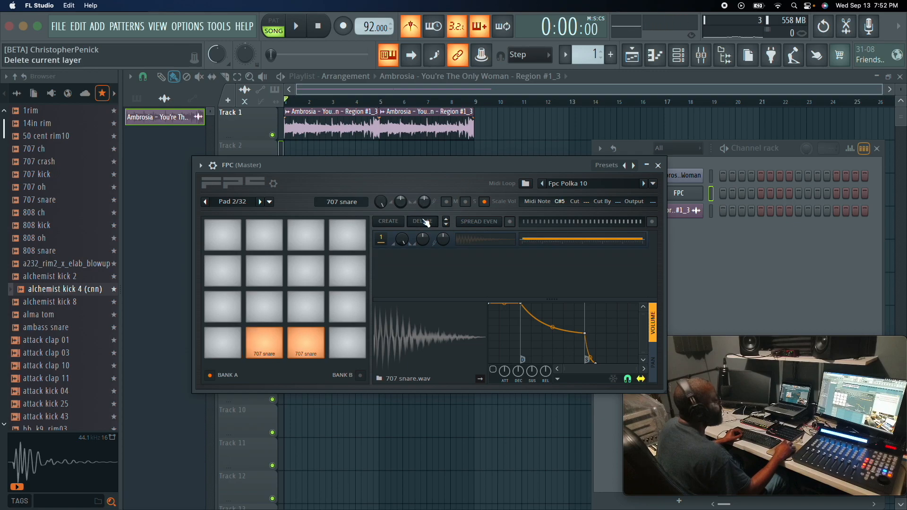
pyautogui.click(313, 347)
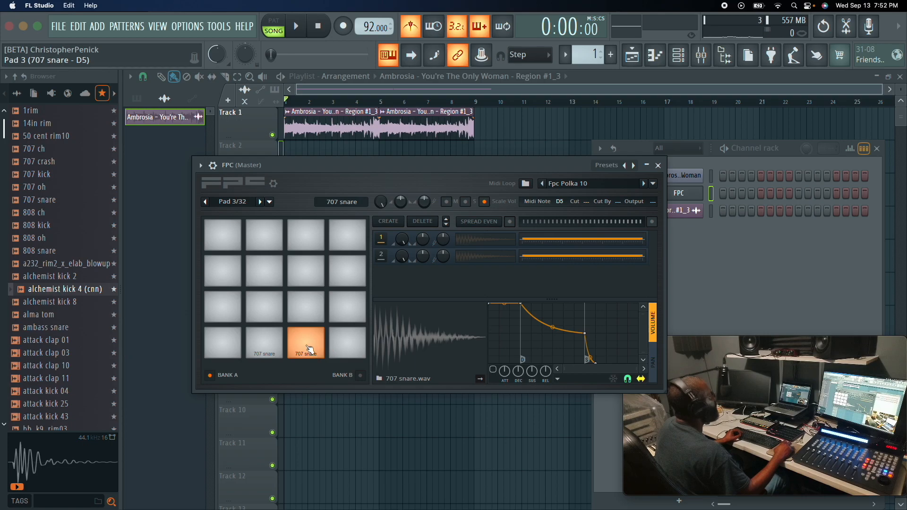
# Compare alchemist kicks 2, 4 (cnn) and 8, and load alchemist kick 2 onto Pad 2
pyautogui.click(57, 304)
pyautogui.click(62, 291)
pyautogui.click(63, 279)
pyautogui.click(58, 291)
pyautogui.click(62, 278)
pyautogui.click(60, 290)
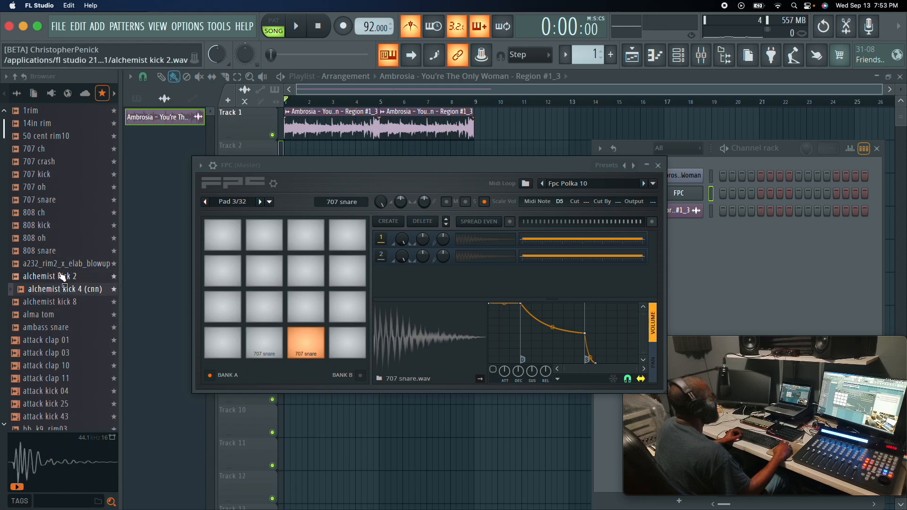
pyautogui.moveTo(54, 281); pyautogui.dragTo(260, 344)
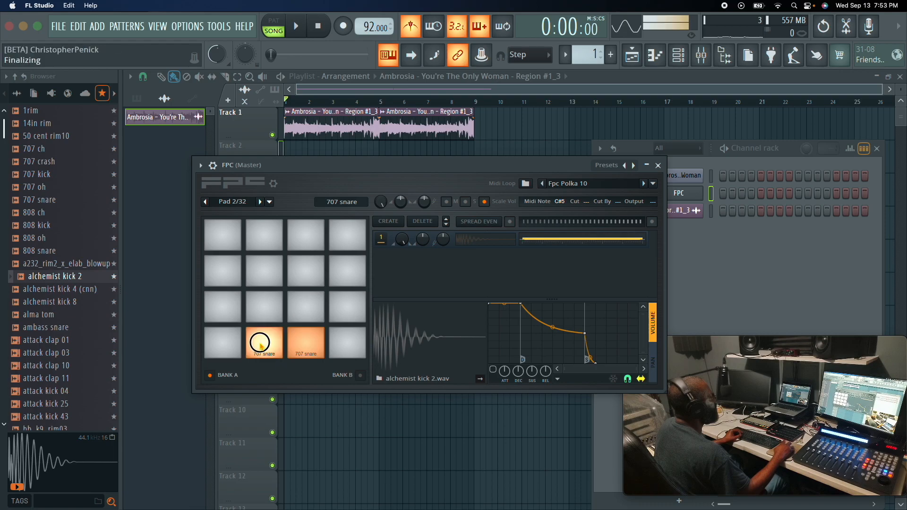
# Compare alchemist kick 4 (cnn) with alchemist kick 8, and load alchemist kick 4 (cnn) onto Pad 1
pyautogui.click(58, 290)
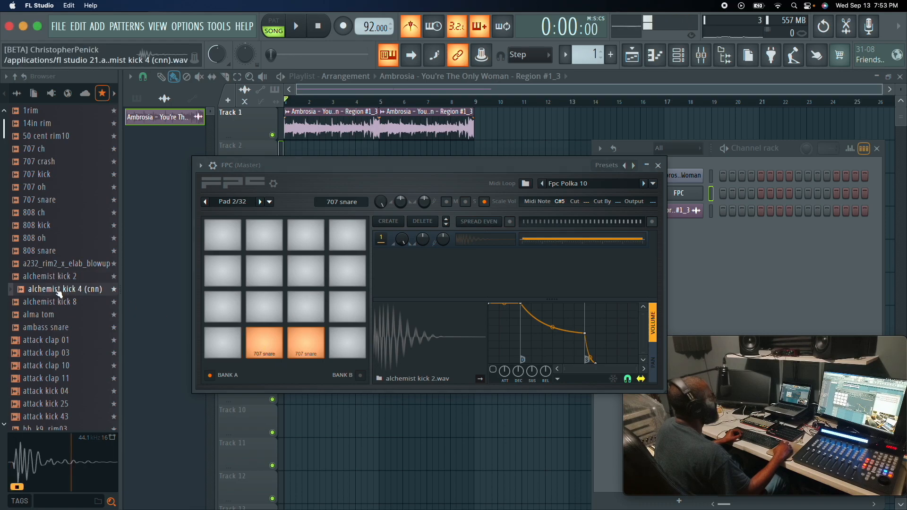
pyautogui.click(61, 303)
pyautogui.click(60, 290)
pyautogui.click(61, 303)
pyautogui.click(60, 293)
pyautogui.moveTo(59, 293); pyautogui.dragTo(218, 344)
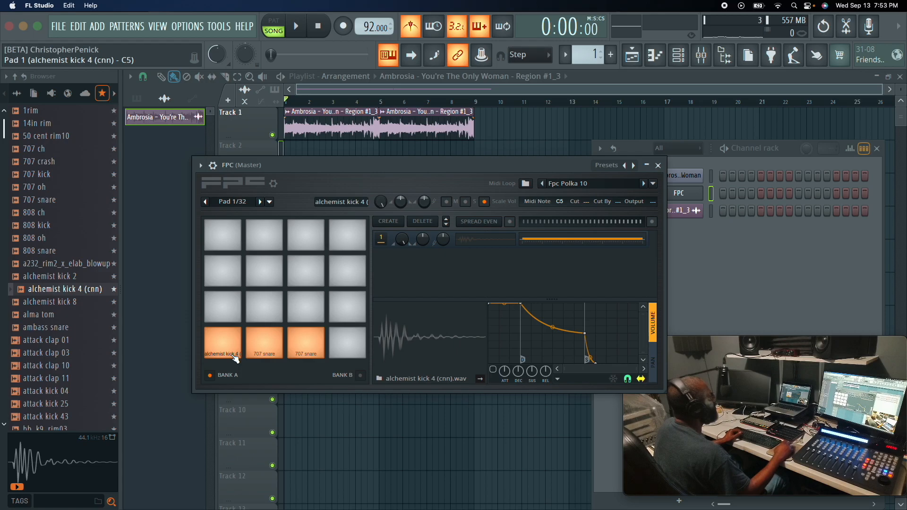
pyautogui.click(269, 202)
pyautogui.click(271, 189)
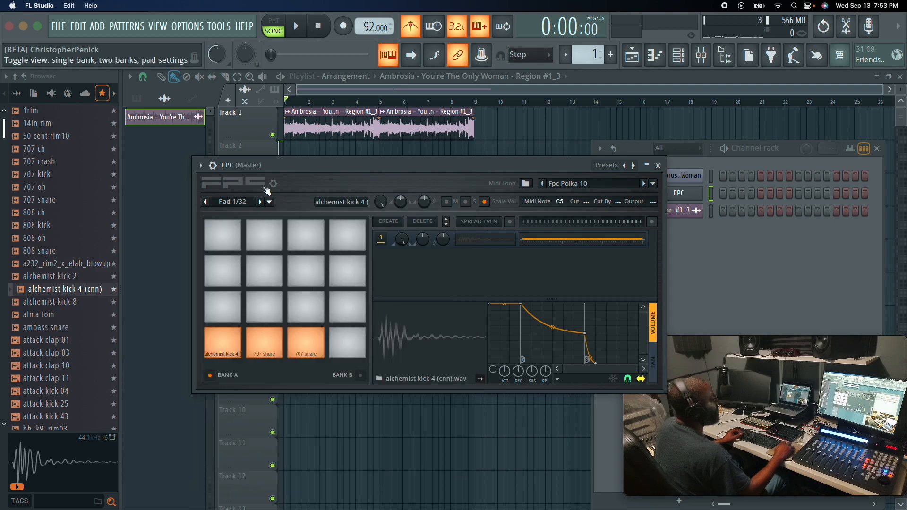
# Apply note layout 1 to the FPC pads and play the kit along with the song
pyautogui.click(269, 202)
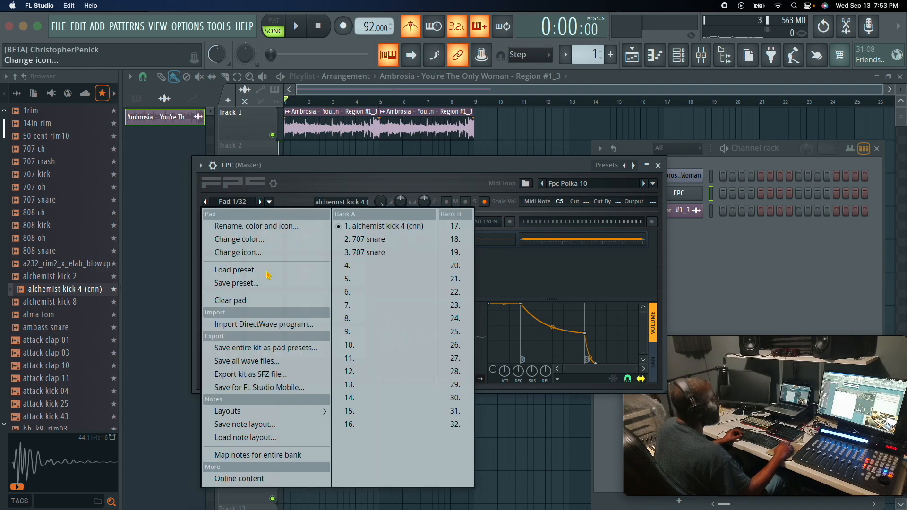
pyautogui.moveTo(255, 413)
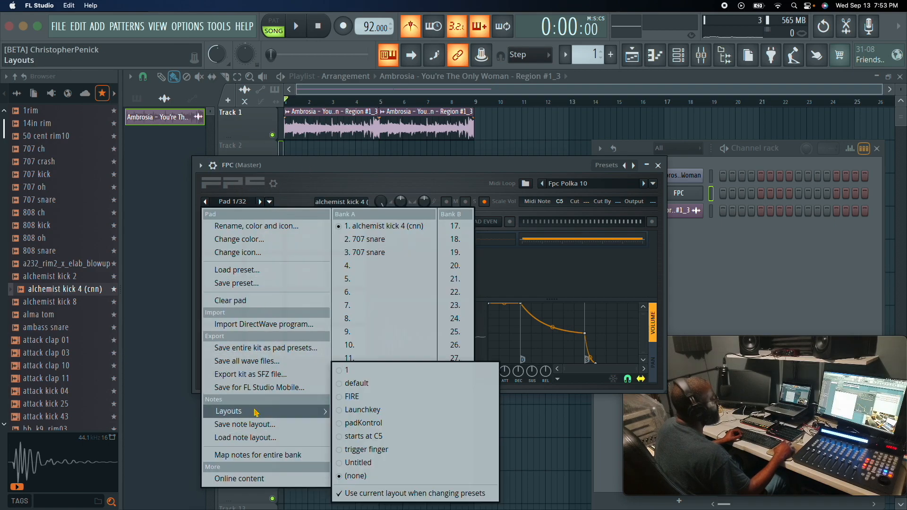
pyautogui.click(359, 371)
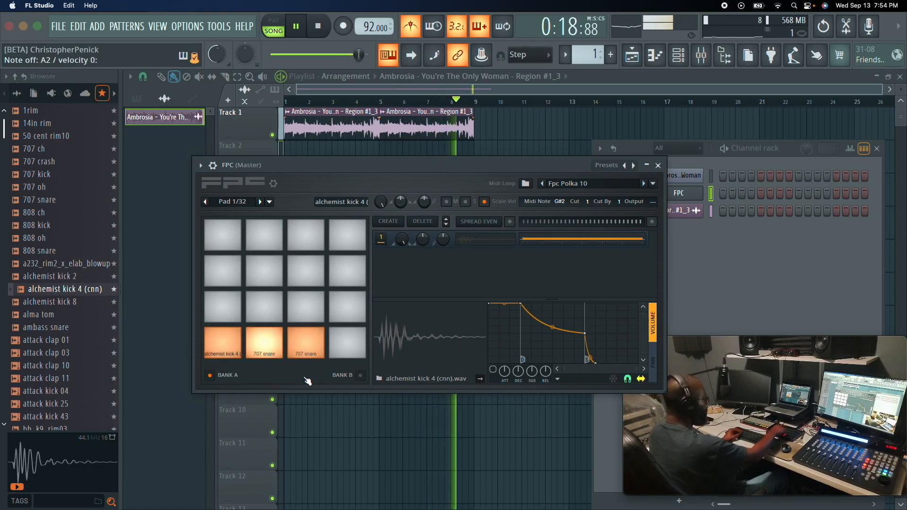
pyautogui.press('space')
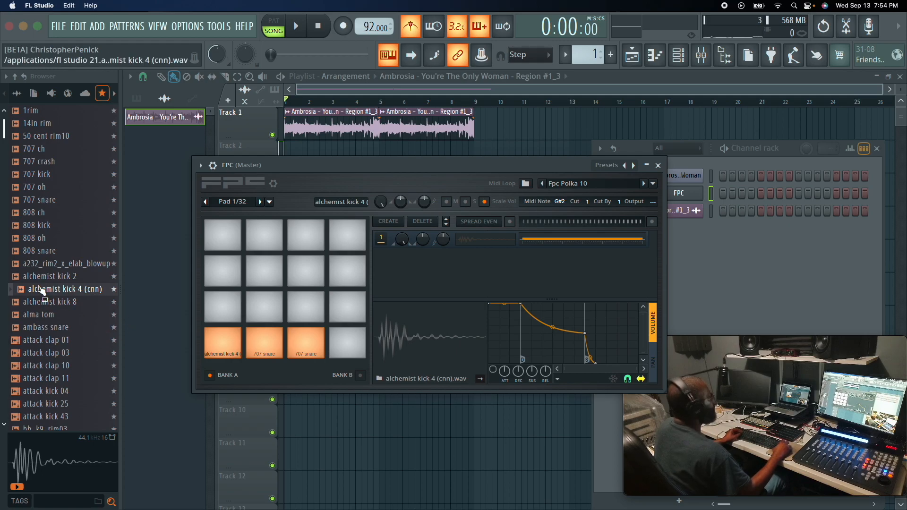
# Replace the 707 snare layers on Pad 3 with cd2 - snr 04 and play it against the song
pyautogui.click(305, 349)
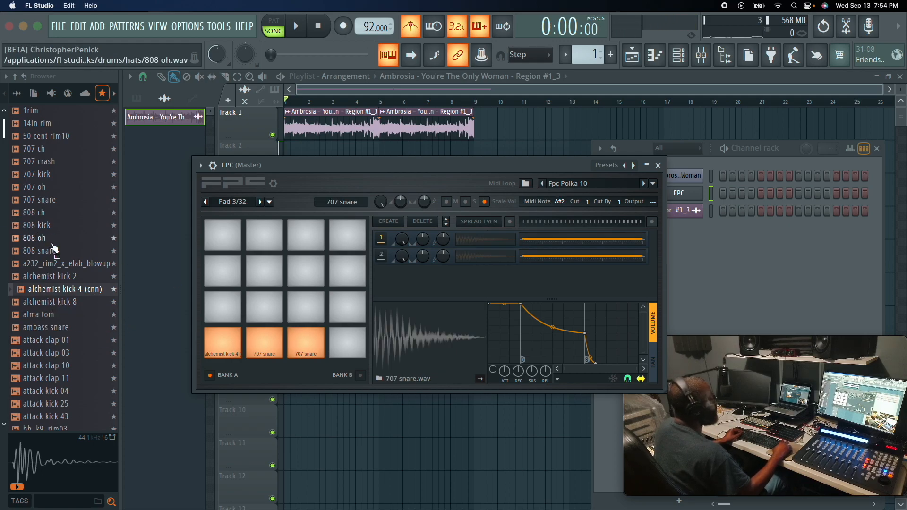
pyautogui.scroll(-7, 61, 317)
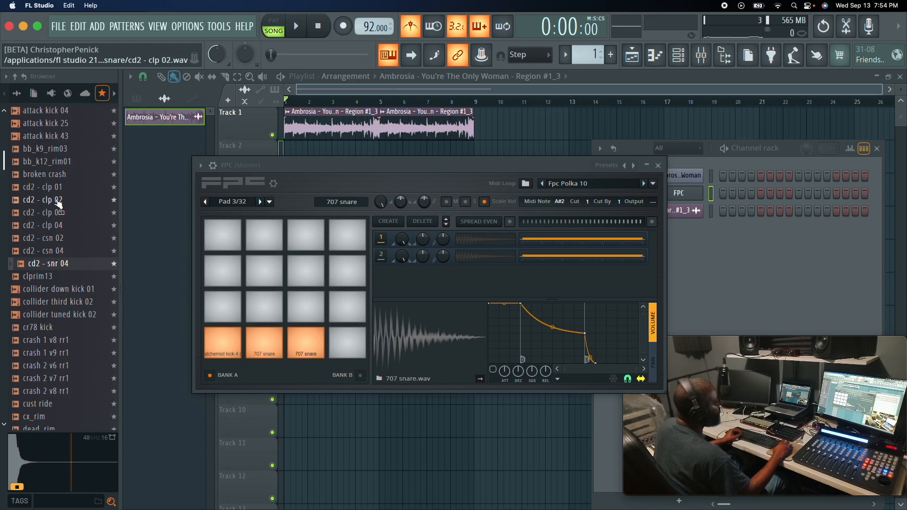
pyautogui.moveTo(287, 343); pyautogui.dragTo(294, 344)
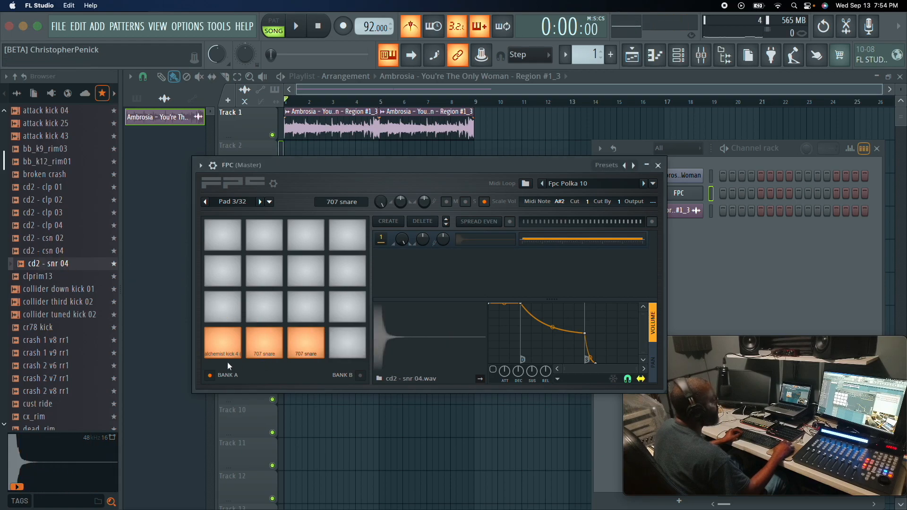
pyautogui.press('space')
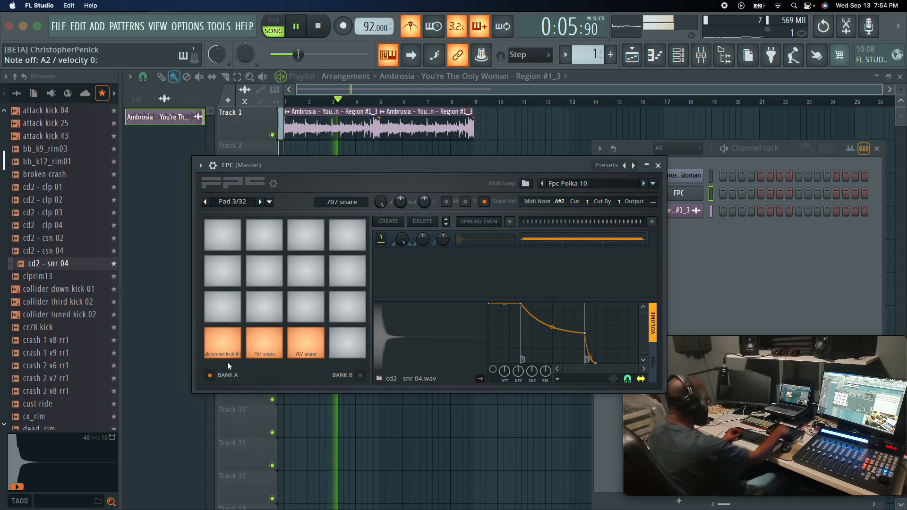
# Stop the song, trigger Pad 3 and lower its pad volume to 78%
pyautogui.press('space')
pyautogui.click(314, 343)
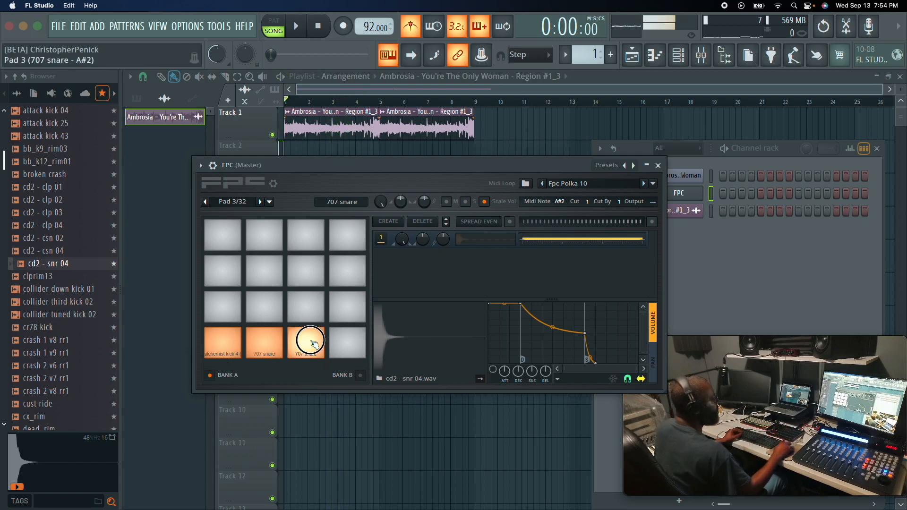
pyautogui.moveTo(383, 205); pyautogui.dragTo(383, 222)
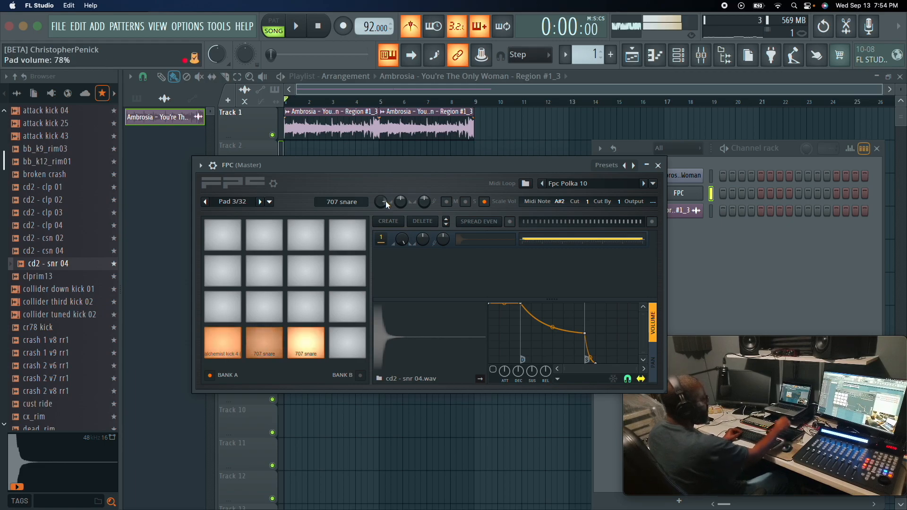
# Audition the starred hi-hats hihat_033 through hihat_030 and the hihat 3 variations v6, v4 and v2
pyautogui.scroll(-10, 54, 285)
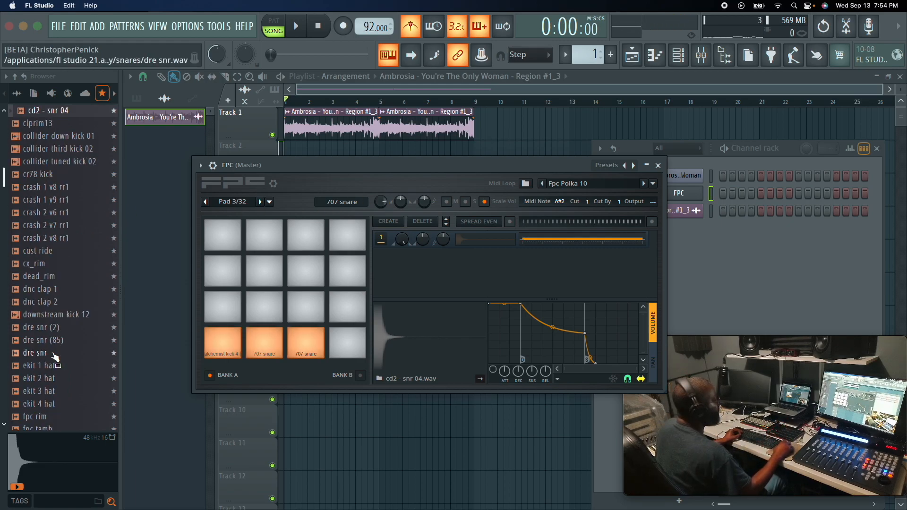
pyautogui.scroll(-7, 54, 356)
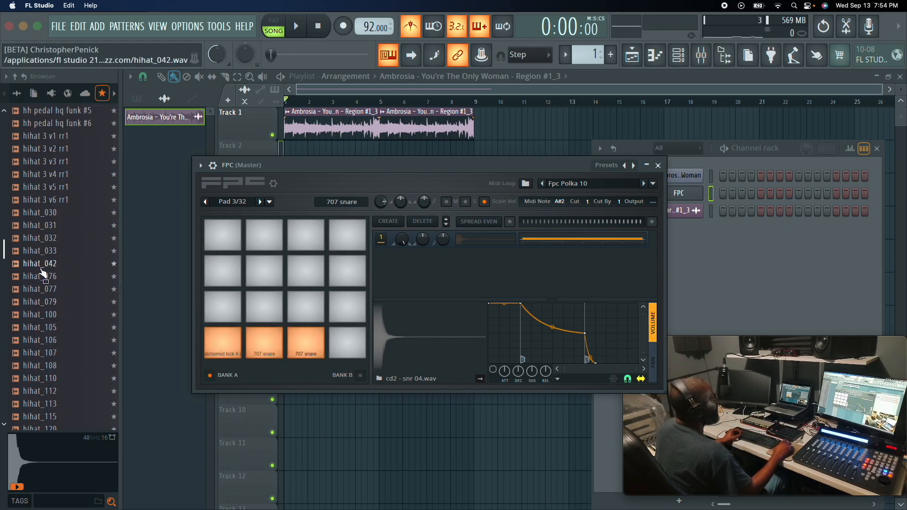
pyautogui.click(47, 253)
pyautogui.click(49, 240)
pyautogui.click(46, 226)
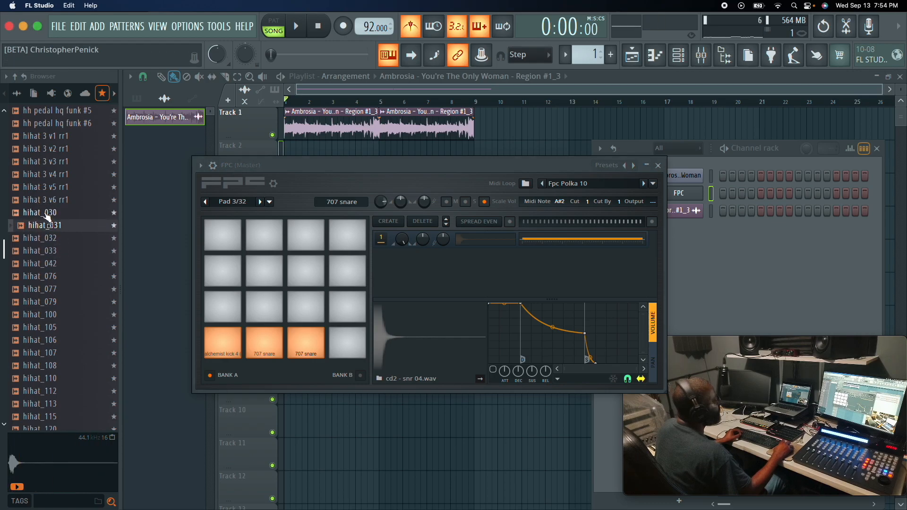
pyautogui.click(47, 214)
pyautogui.click(47, 200)
pyautogui.click(47, 175)
pyautogui.click(46, 149)
# Compare hatpedal 20 hard with hh pedal hq funk #1 and #5, and add hh pedal hq funk #1 to Pad 3 as two extra layers
pyautogui.scroll(4, 44, 273)
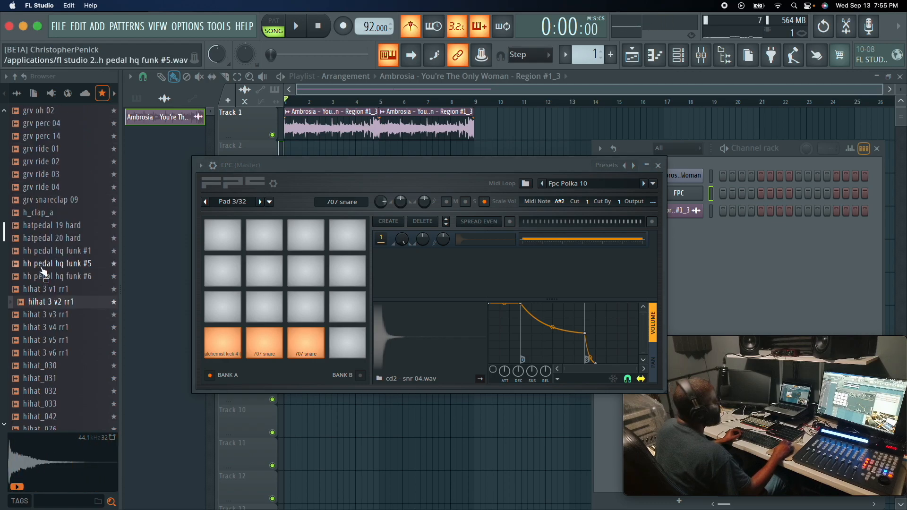
pyautogui.click(55, 240)
pyautogui.click(52, 252)
pyautogui.click(51, 266)
pyautogui.click(51, 255)
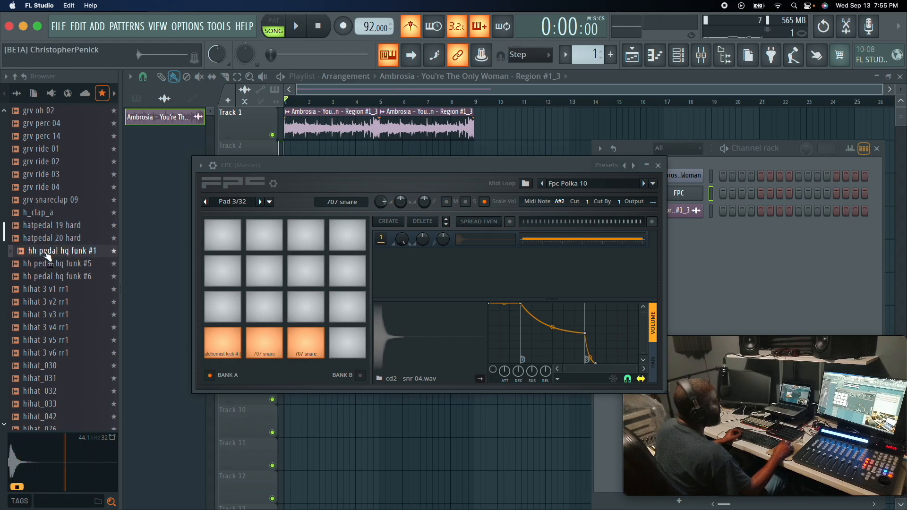
pyautogui.moveTo(52, 262); pyautogui.dragTo(300, 341)
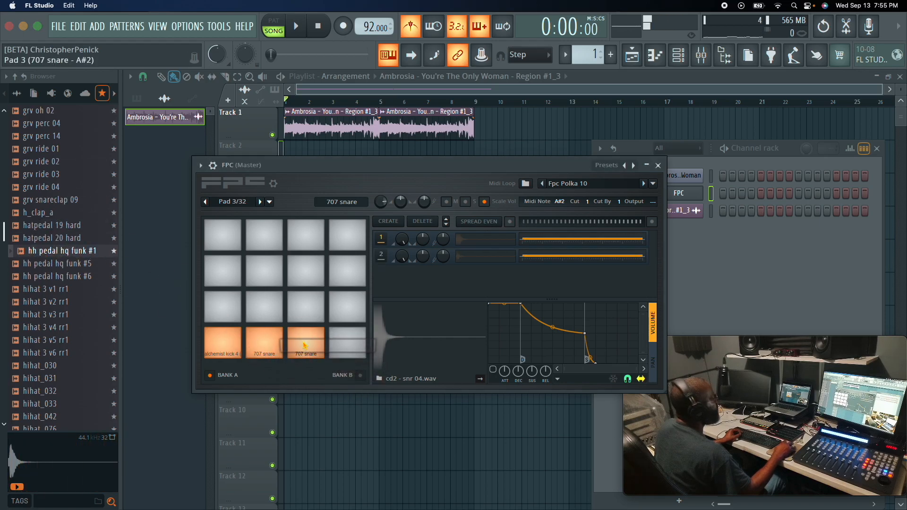
pyautogui.moveTo(49, 250); pyautogui.dragTo(159, 279)
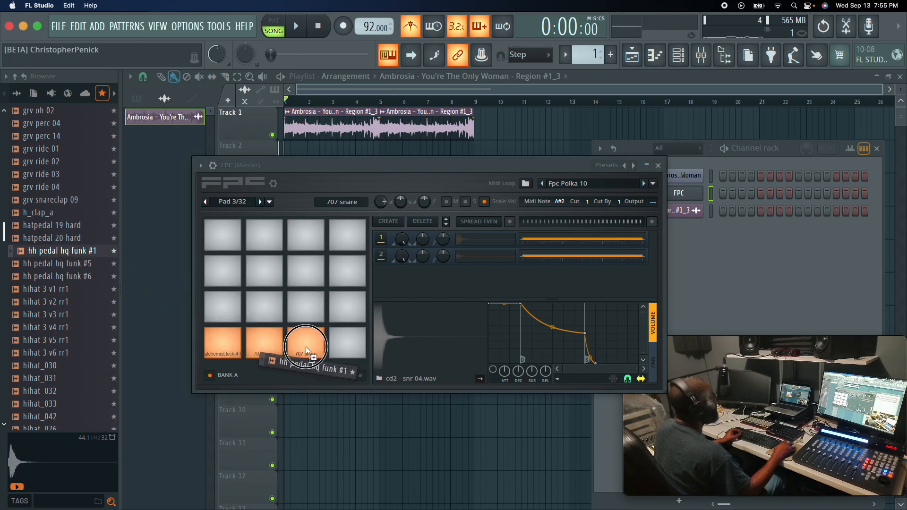
pyautogui.moveTo(306, 347); pyautogui.dragTo(306, 344)
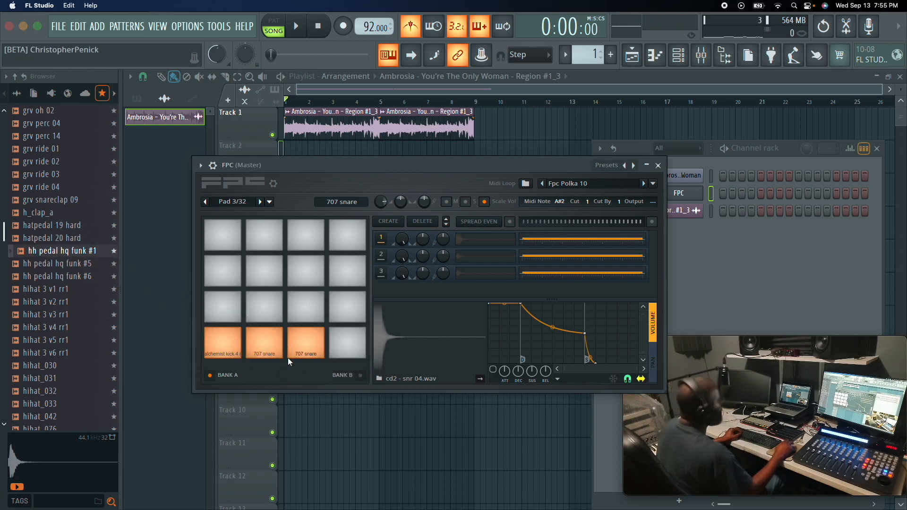
pyautogui.click(307, 344)
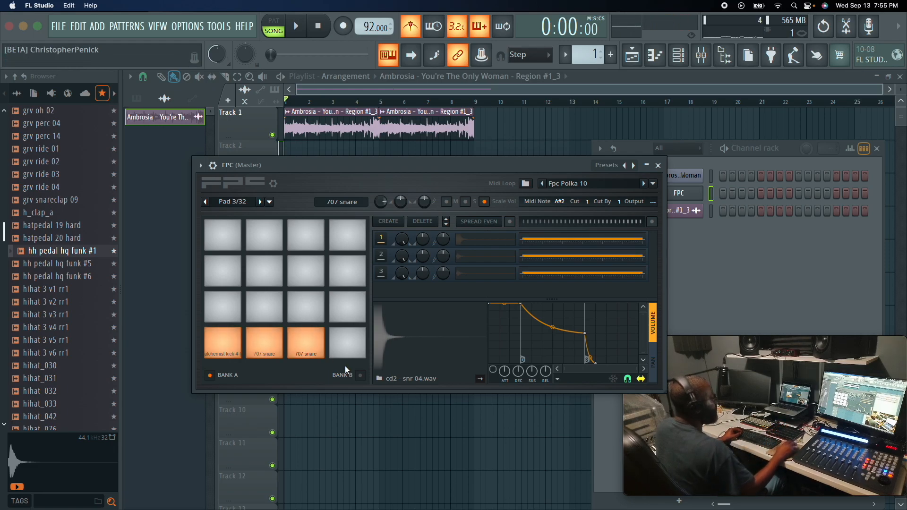
# Compare hh pedal hq funk #1 with #5 and preview the third layer on Pad 3
pyautogui.click(47, 264)
pyautogui.click(51, 254)
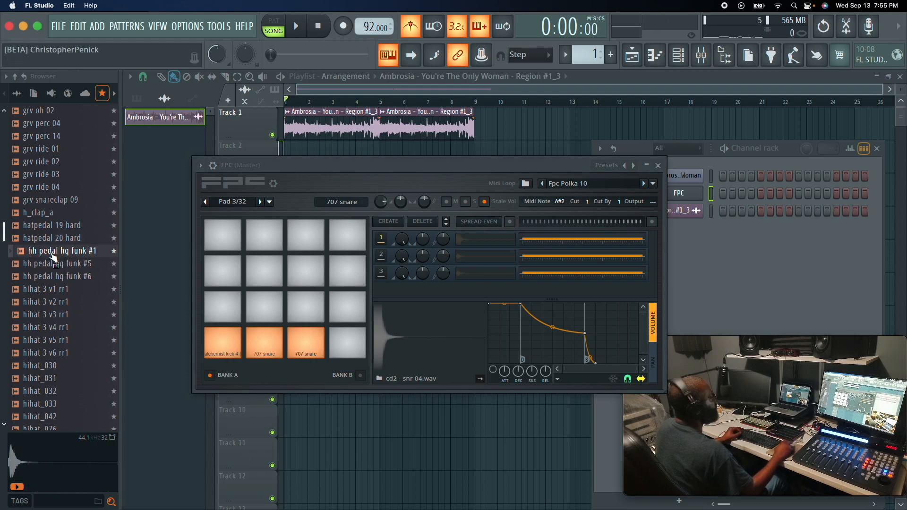
pyautogui.click(52, 264)
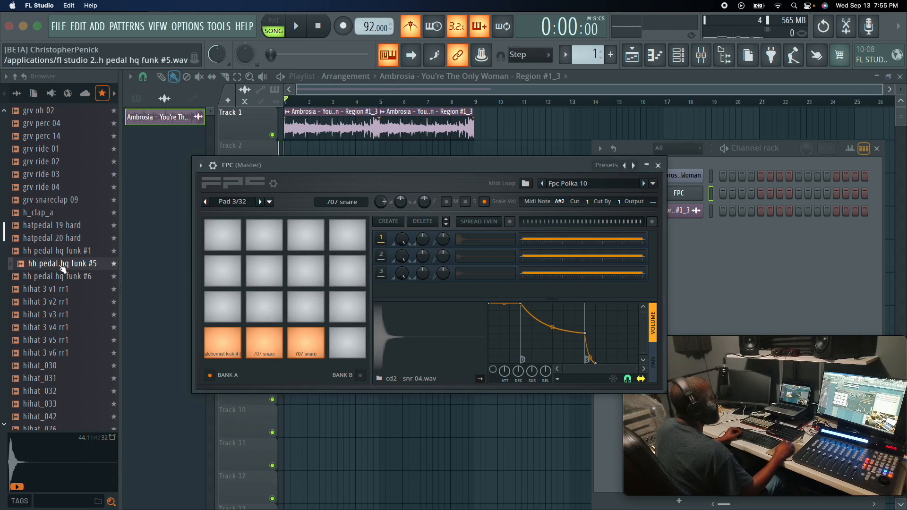
pyautogui.click(465, 277)
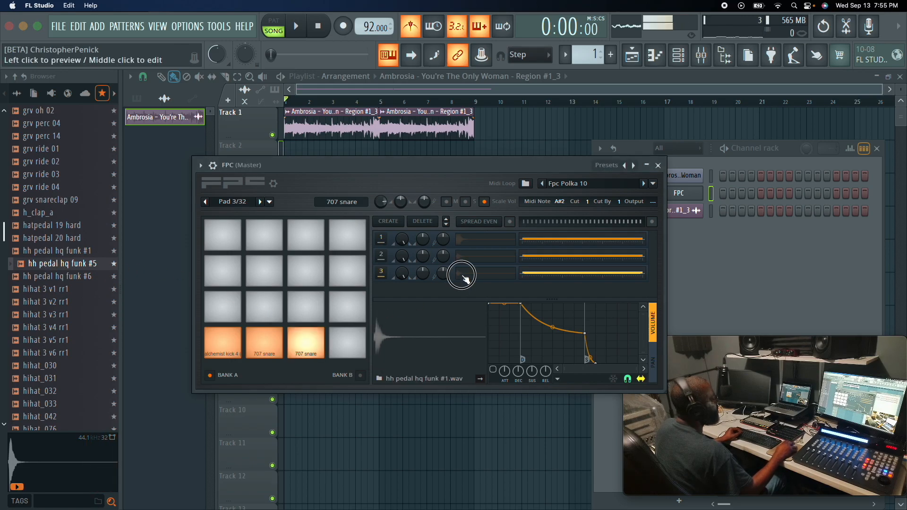
pyautogui.click(484, 279)
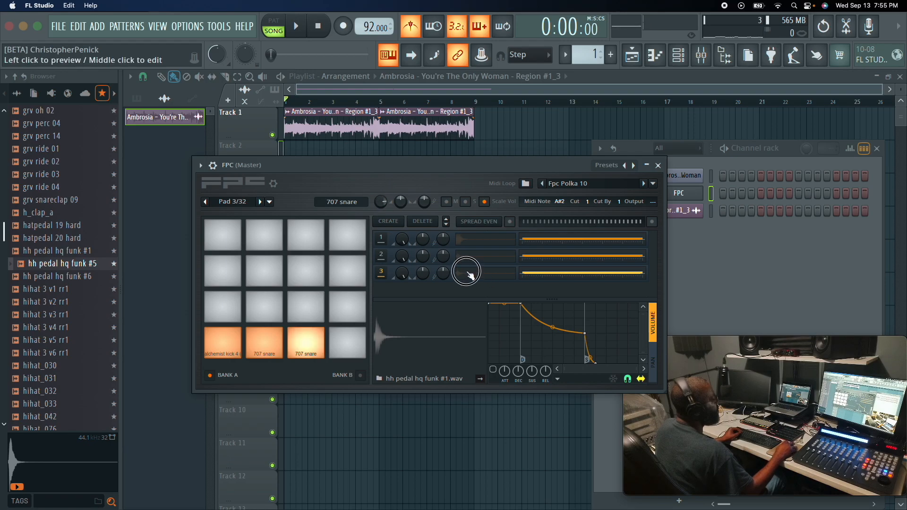
# Audition hh pedal hq funk #1, #5 and #6, and add hh pedal hq funk #6 as a fourth layer on Pad 3
pyautogui.click(49, 253)
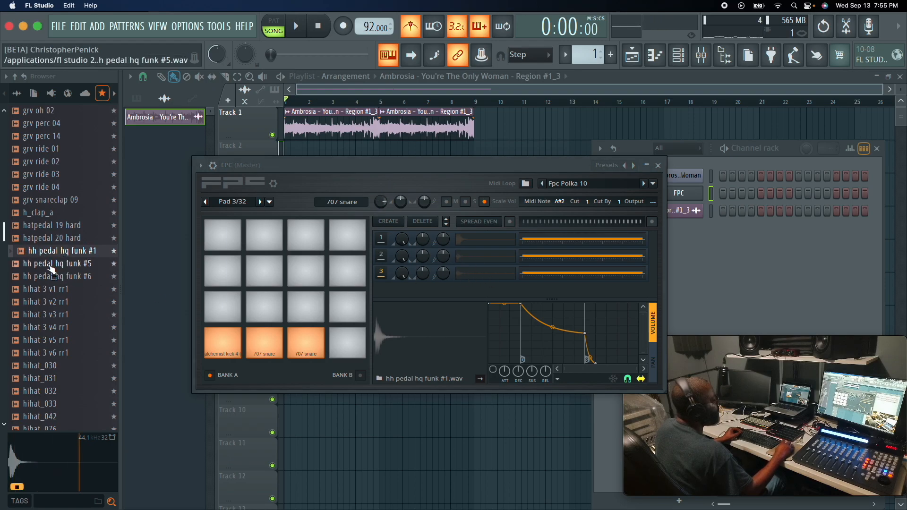
pyautogui.click(48, 266)
pyautogui.click(40, 266)
pyautogui.click(37, 280)
pyautogui.moveTo(40, 283); pyautogui.dragTo(304, 343)
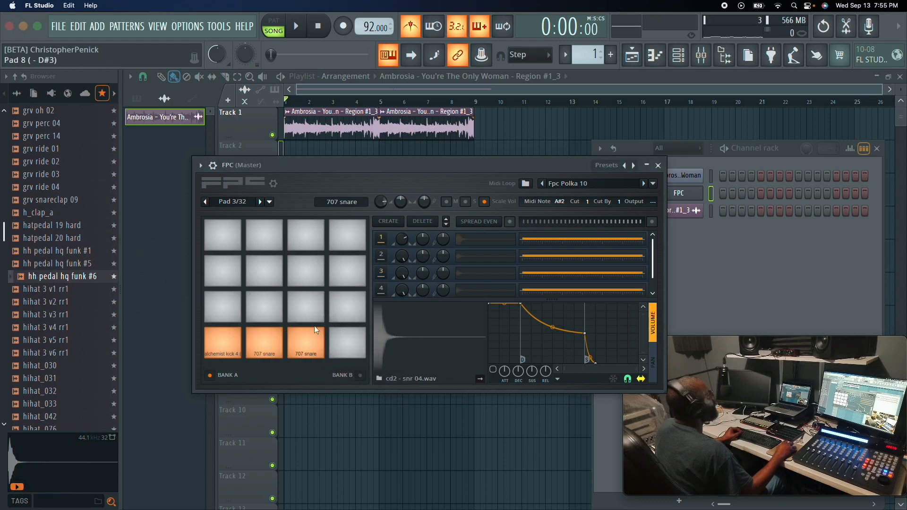
# Set the cd2 - snr 04 layer's volume to about 78% while triggering Pad 3, and preview the pad's second layer
pyautogui.click(311, 350)
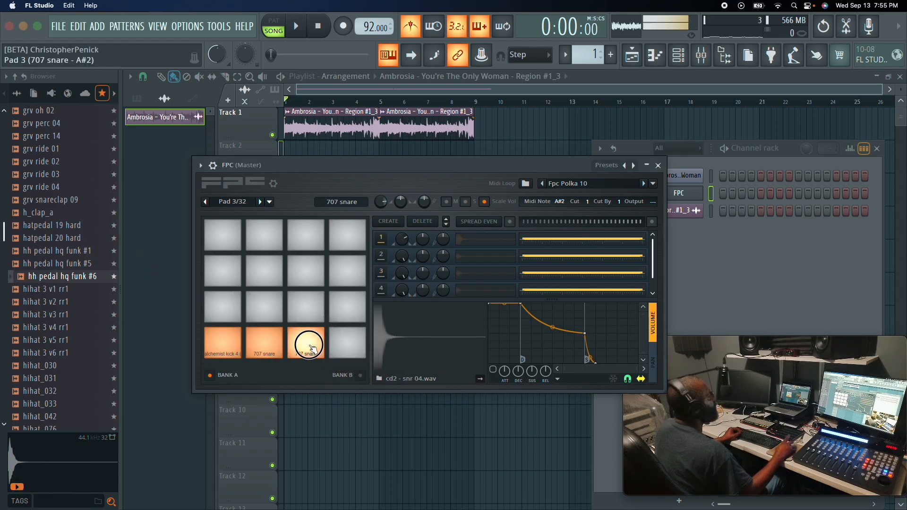
pyautogui.click(310, 349)
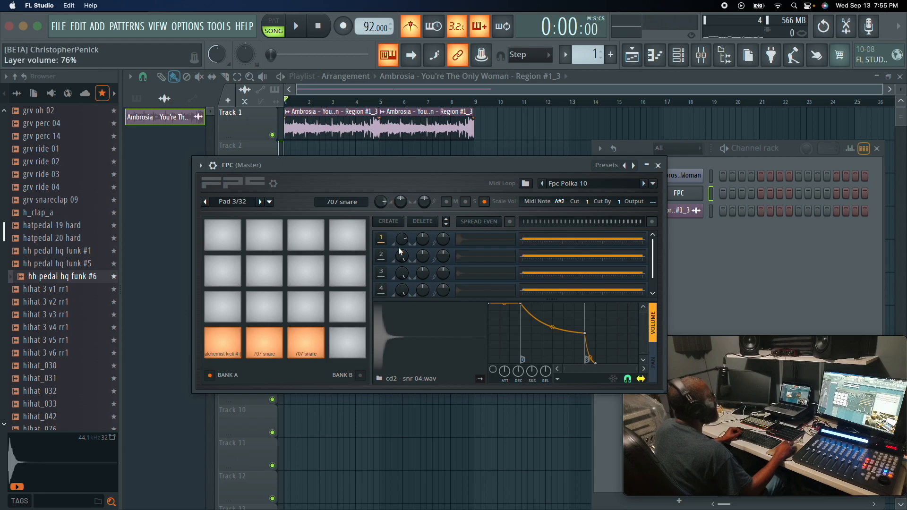
pyautogui.click(311, 350)
pyautogui.click(312, 349)
pyautogui.click(312, 350)
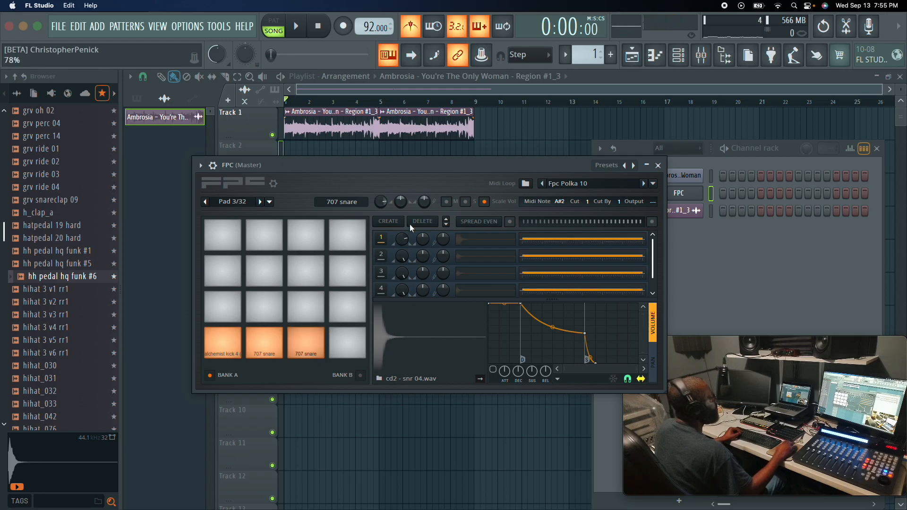
pyautogui.click(305, 347)
pyautogui.click(305, 347)
pyautogui.click(462, 259)
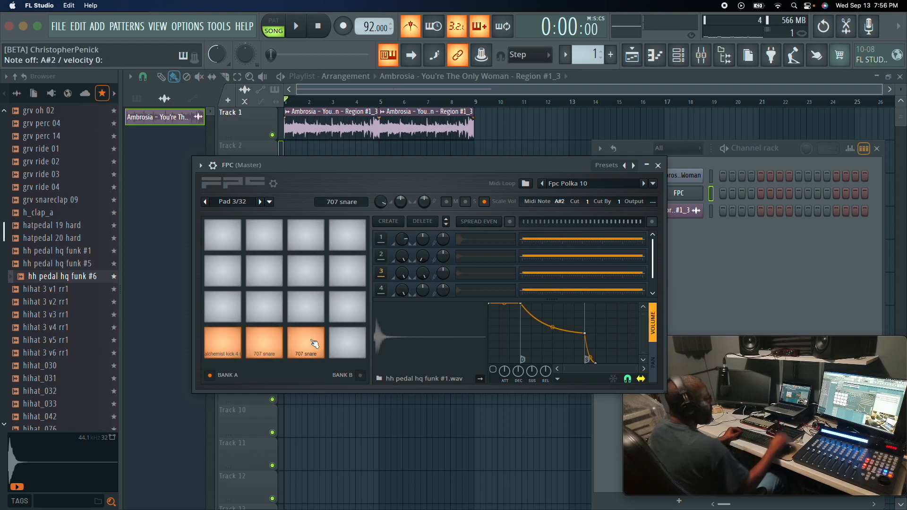
# Audition hihat 3 v1, v4 and v3 rr1, hatpedal 19 hard and hihat_031 in the starred samples
pyautogui.click(46, 293)
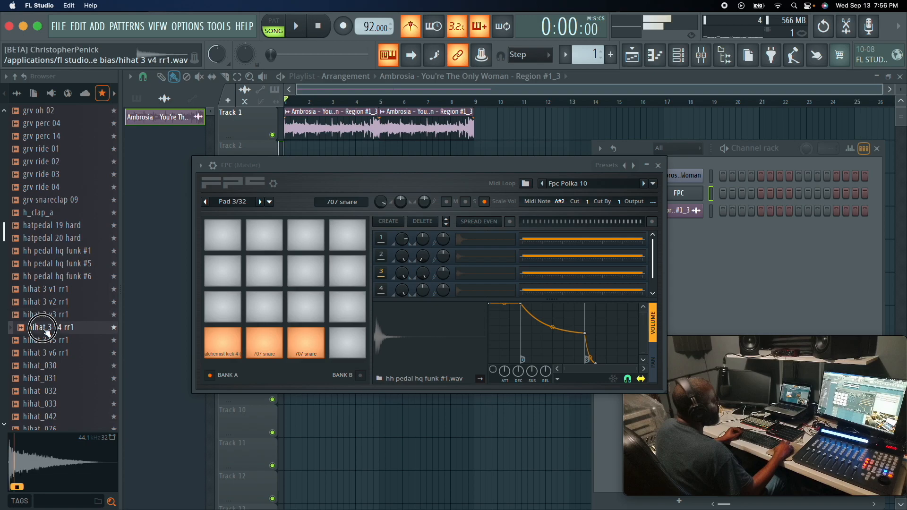
pyautogui.click(45, 317)
pyautogui.click(42, 231)
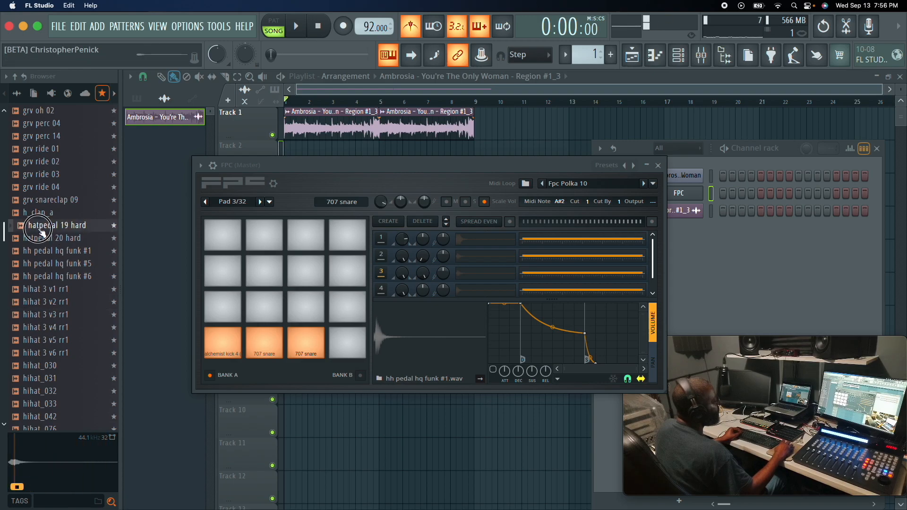
pyautogui.click(44, 379)
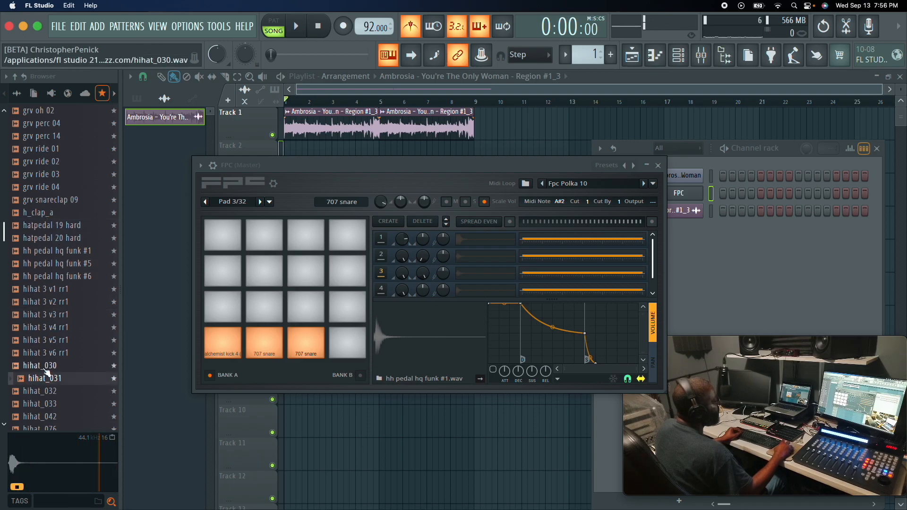
# Compare the hihat 3 variations v6 to v2 against the playing song, and load hihat 3 v3 rr1 onto Pad 4
pyautogui.press('space')
pyautogui.click(47, 353)
pyautogui.click(49, 340)
pyautogui.click(43, 327)
pyautogui.click(44, 315)
pyautogui.click(44, 303)
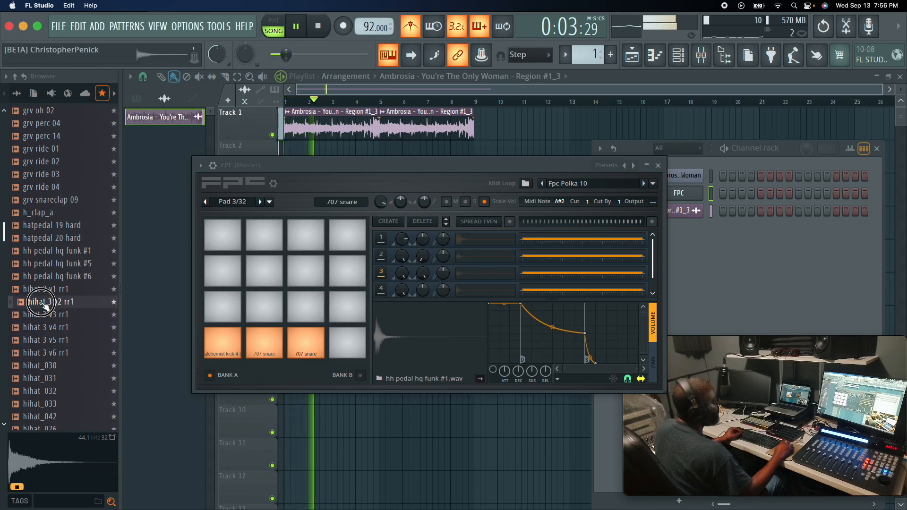
pyautogui.click(44, 315)
pyautogui.moveTo(43, 314); pyautogui.dragTo(348, 343)
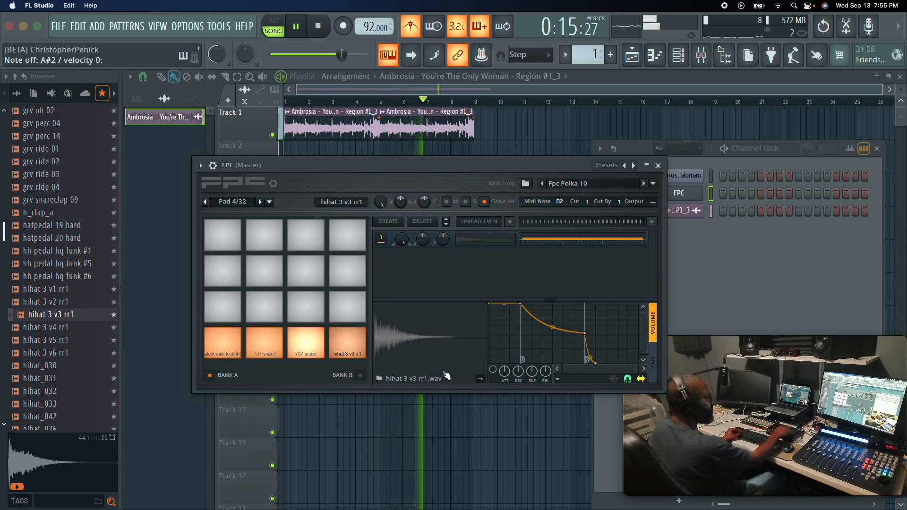
pyautogui.press('space')
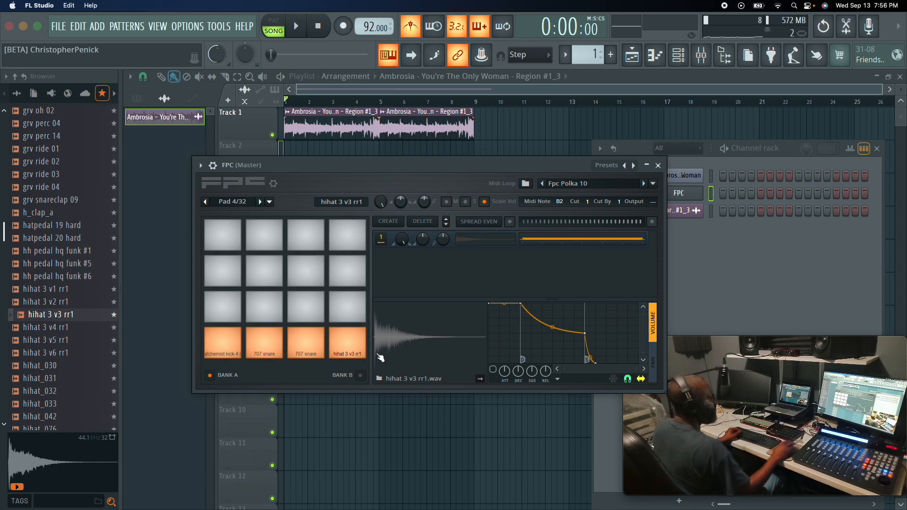
# Trigger Pads 1 to 4 to hear the kick, snare and hi-hat sounds, and look through the pad options
pyautogui.click(266, 350)
pyautogui.click(234, 351)
pyautogui.click(268, 347)
pyautogui.click(300, 350)
pyautogui.click(345, 346)
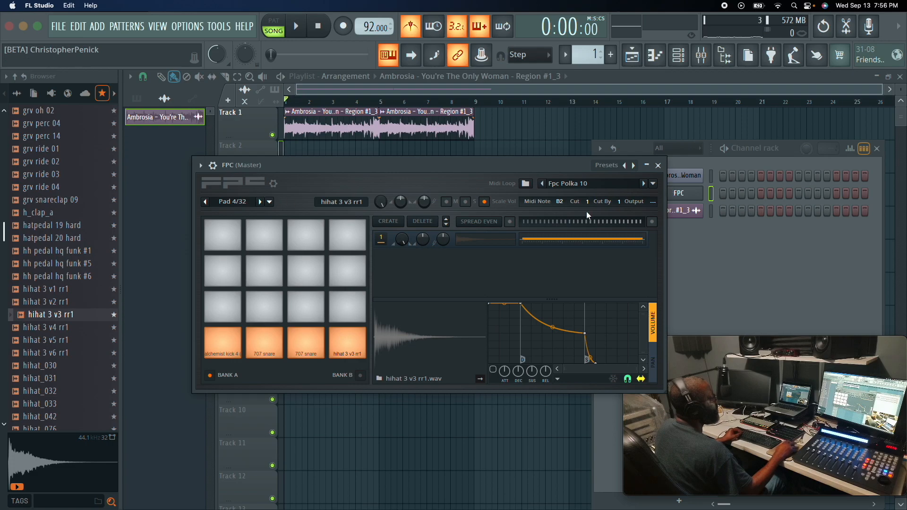
pyautogui.click(270, 202)
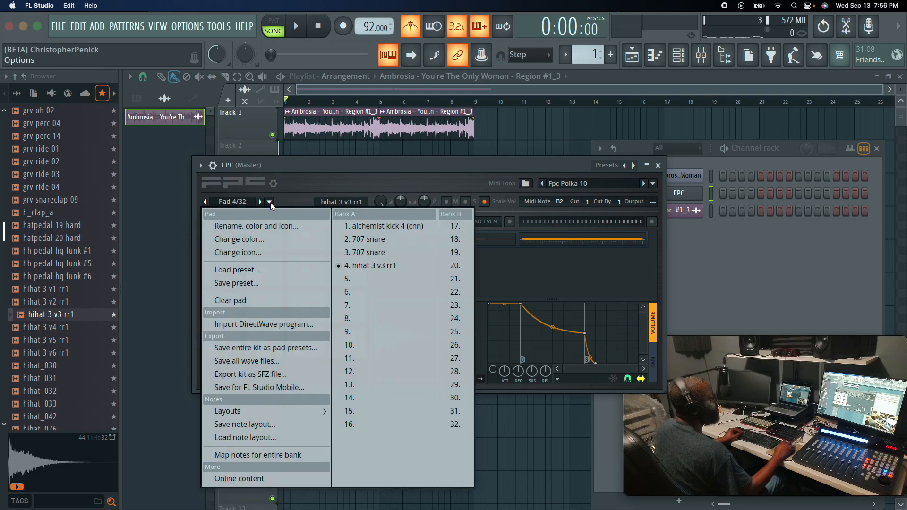
pyautogui.click(516, 168)
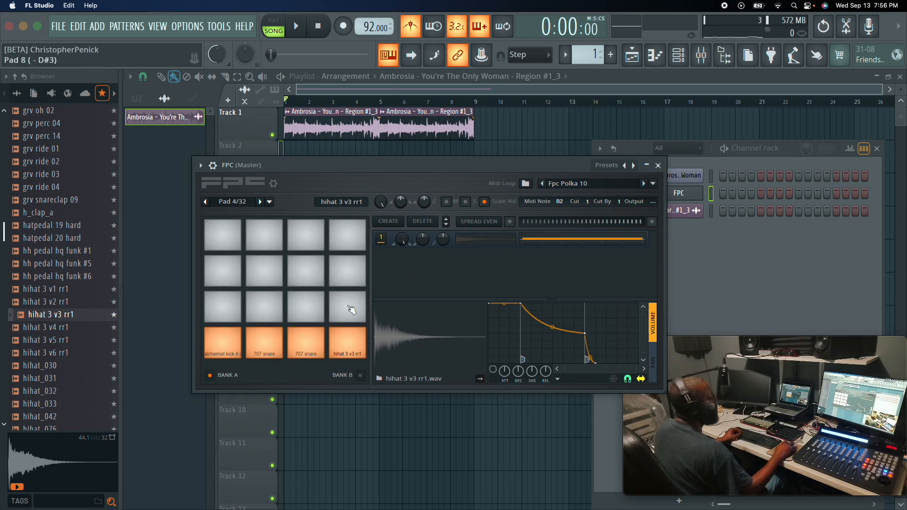
# Apply the default note layout to the FPC pads with Pad 1 selected
pyautogui.click(233, 350)
pyautogui.click(272, 202)
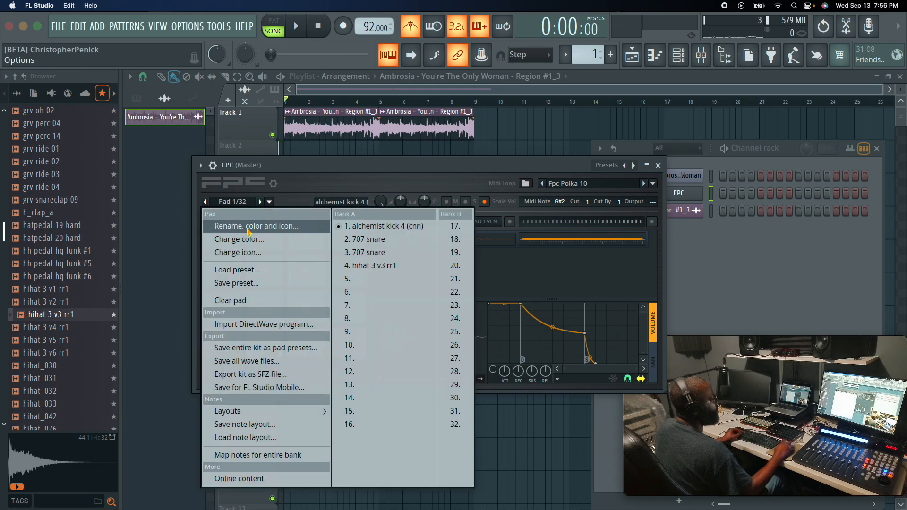
pyautogui.moveTo(265, 412)
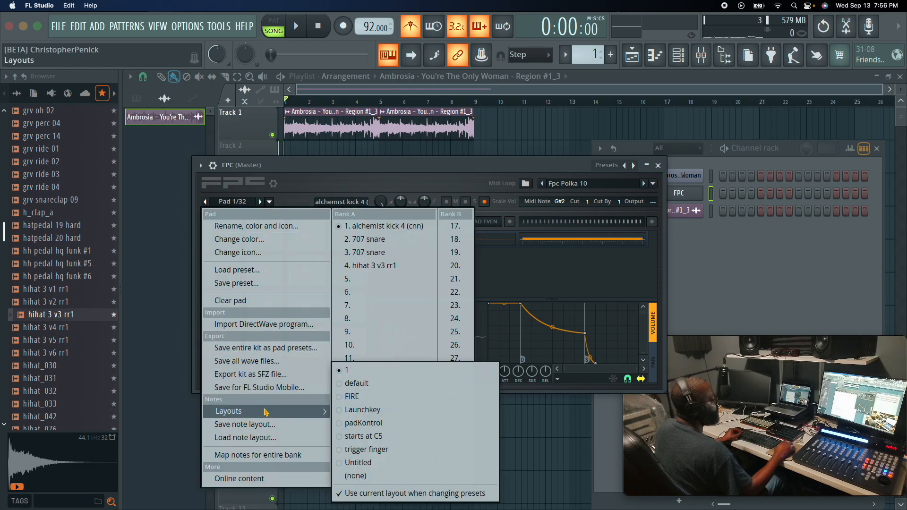
pyautogui.click(358, 384)
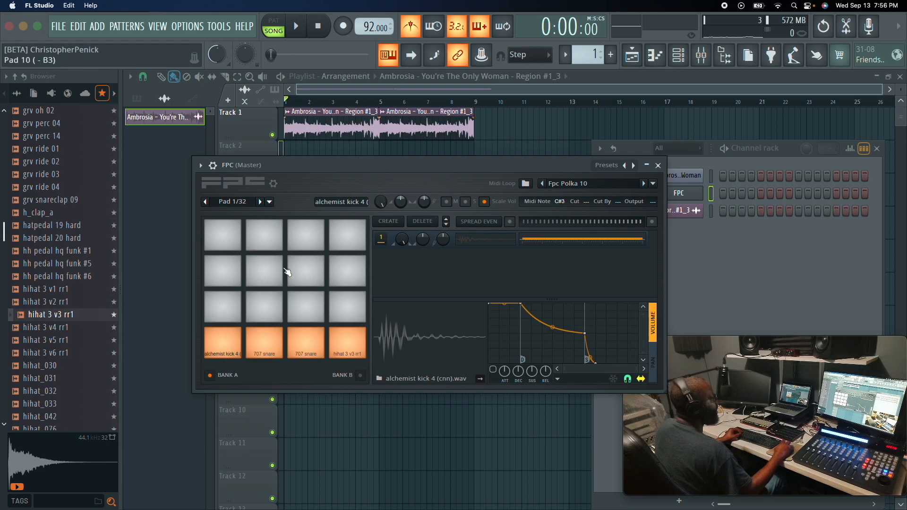
pyautogui.click(270, 202)
pyautogui.click(310, 170)
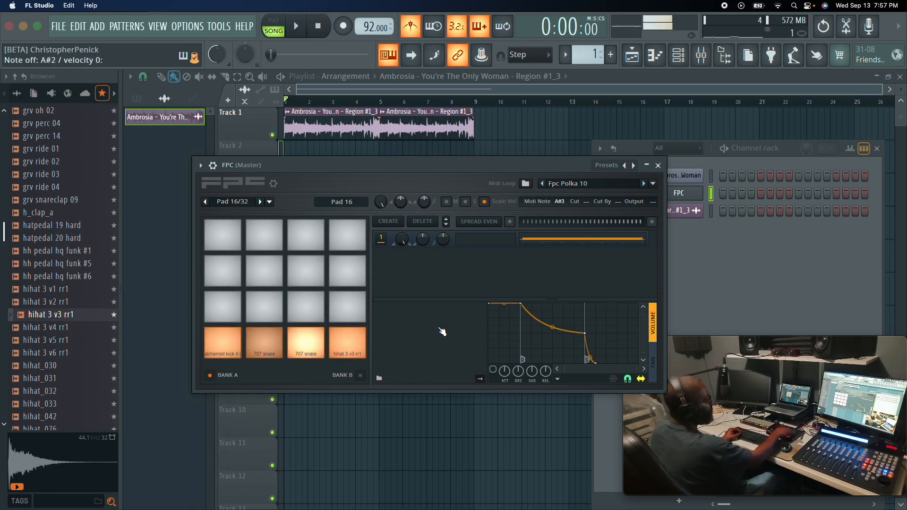
# Audition crash 2 v6, v7 and v8 rr1 and crash 1 v8 and v9 rr1 in the starred samples
pyautogui.moveTo(501, 168); pyautogui.dragTo(421, 195)
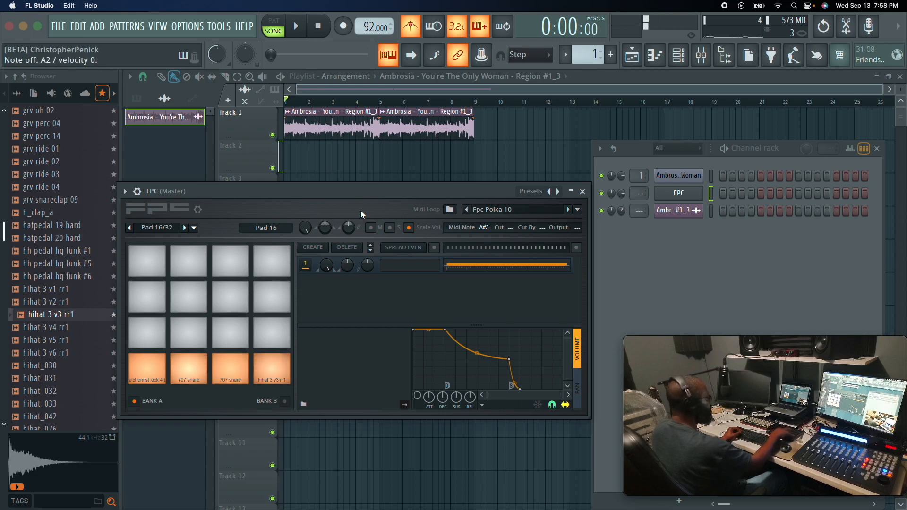
pyautogui.moveTo(264, 191); pyautogui.dragTo(268, 147)
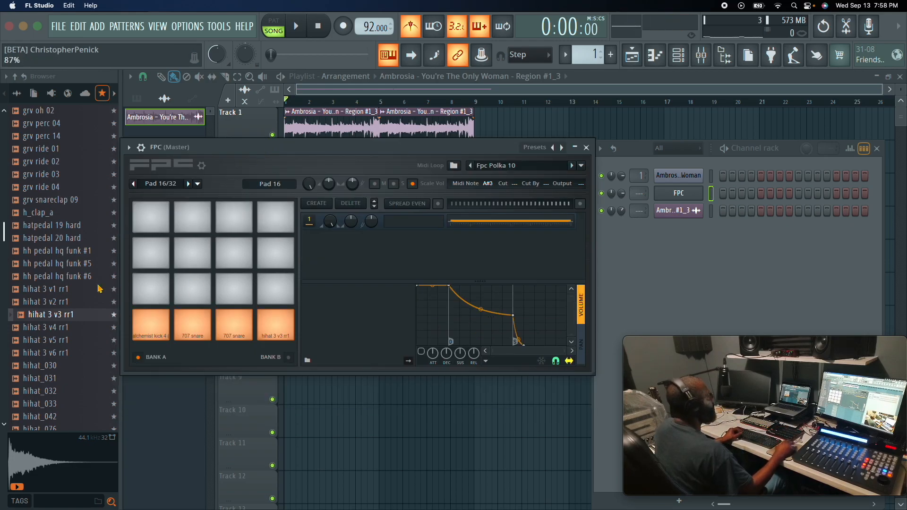
pyautogui.scroll(-4, 47, 244)
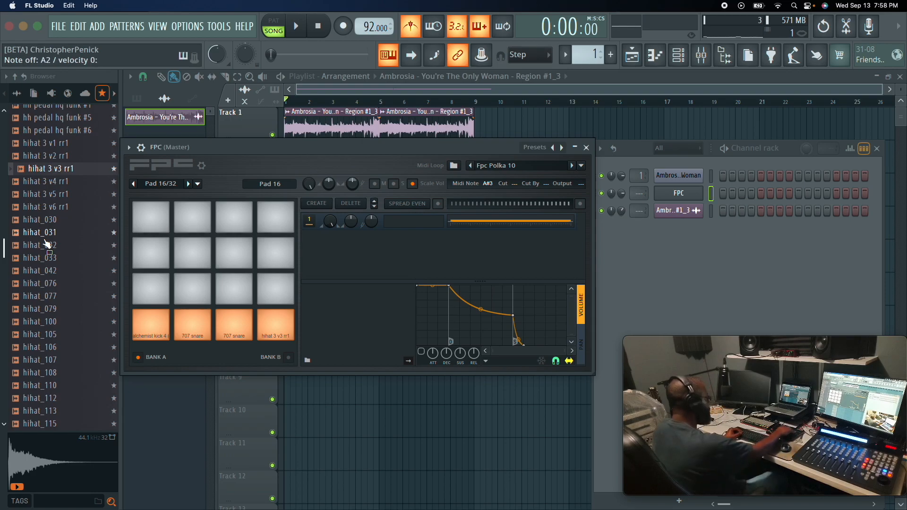
pyautogui.scroll(15, 47, 244)
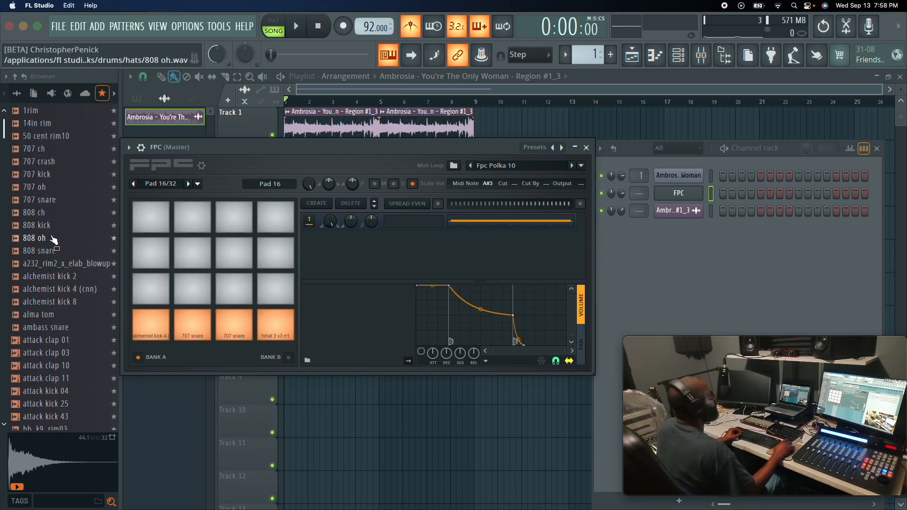
pyautogui.scroll(-3, 70, 227)
pyautogui.scroll(-5, 68, 228)
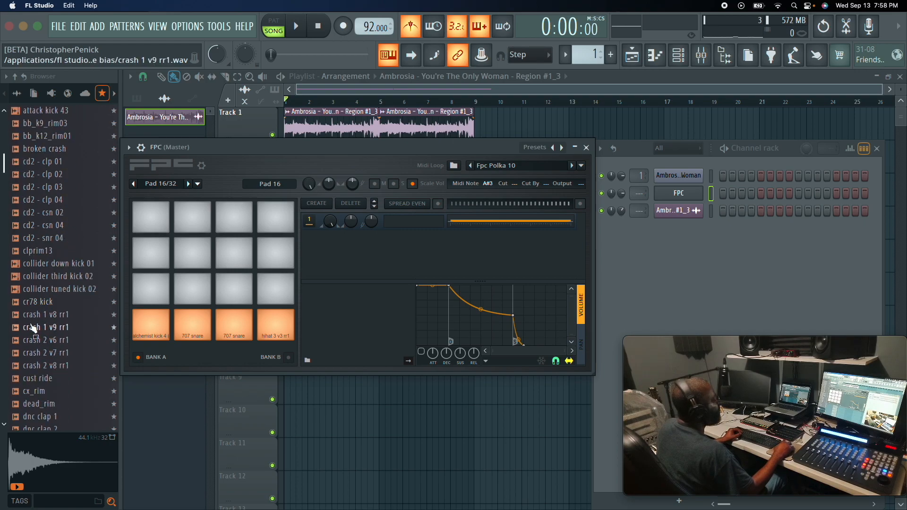
pyautogui.click(34, 342)
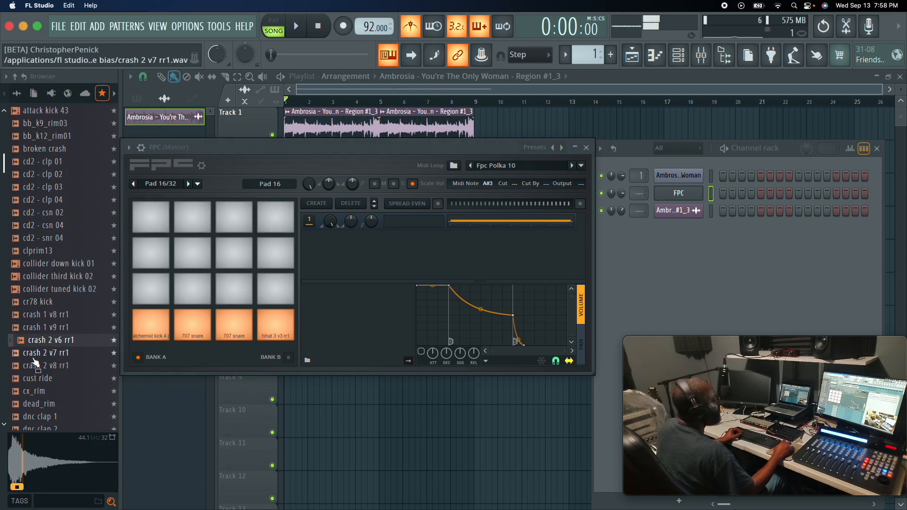
pyautogui.click(36, 352)
pyautogui.click(44, 340)
pyautogui.click(41, 328)
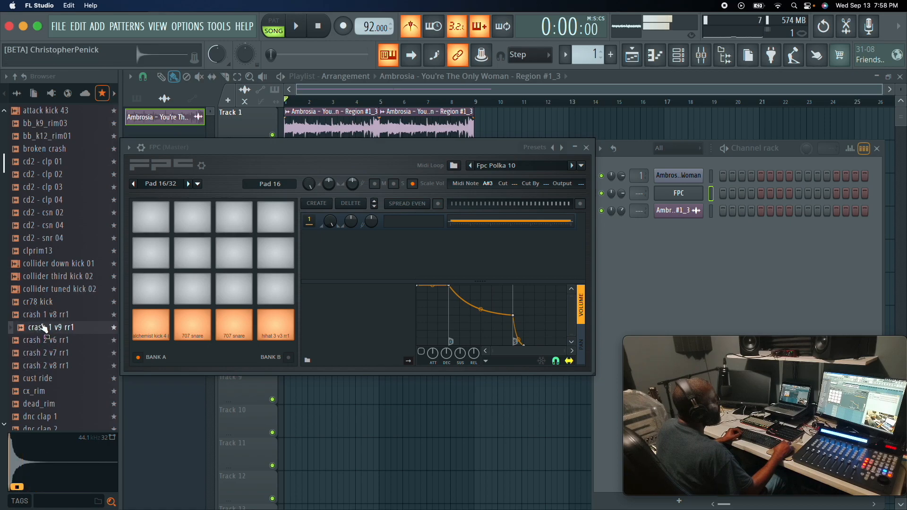
pyautogui.click(41, 318)
pyautogui.click(44, 353)
pyautogui.click(47, 367)
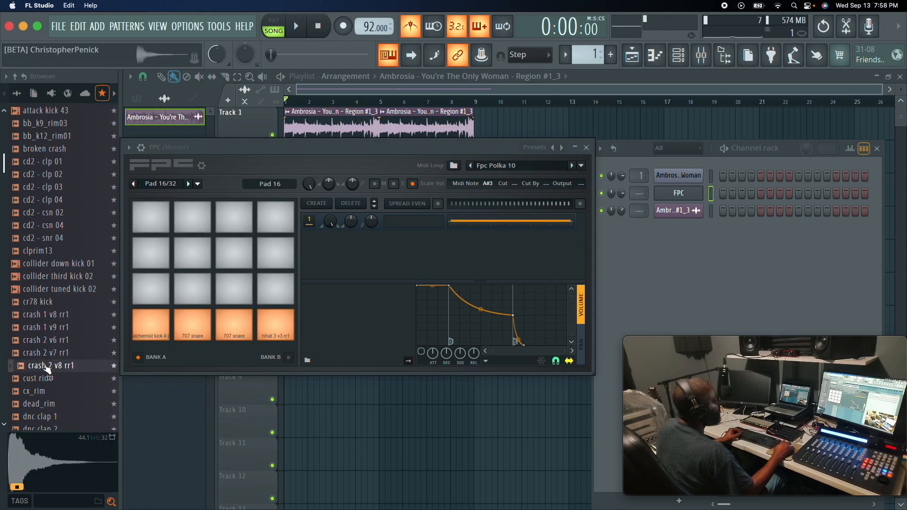
# Load crash 2 v8 rr1 onto Pad 6 at about 75% pad volume, and test it against the playing song
pyautogui.moveTo(45, 372); pyautogui.dragTo(190, 287)
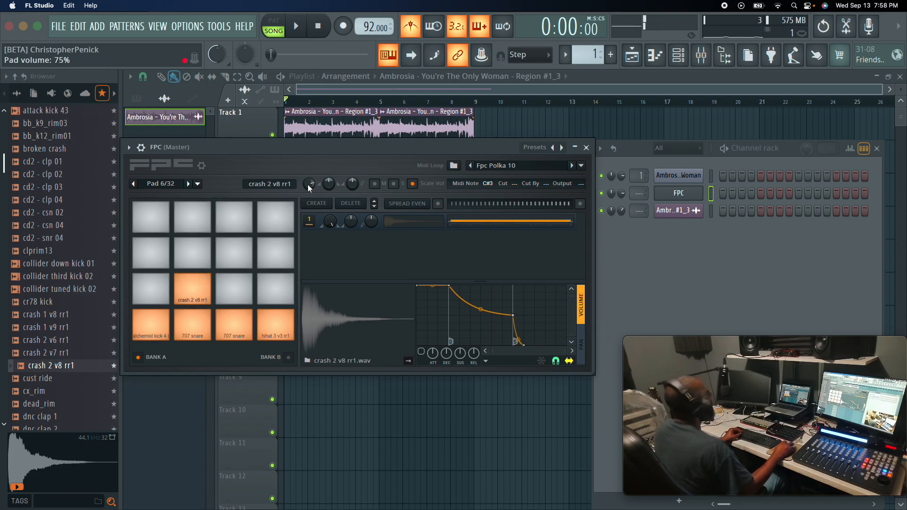
pyautogui.press('space')
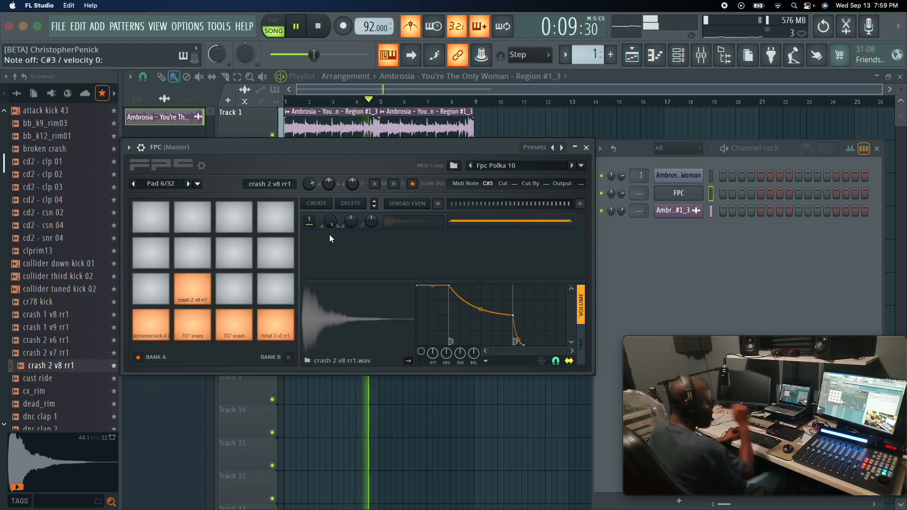
pyautogui.press('space')
# Record a four-bar drum performance from the FPC pads into Pattern 2 while the song plays
pyautogui.moveTo(338, 151); pyautogui.dragTo(334, 183)
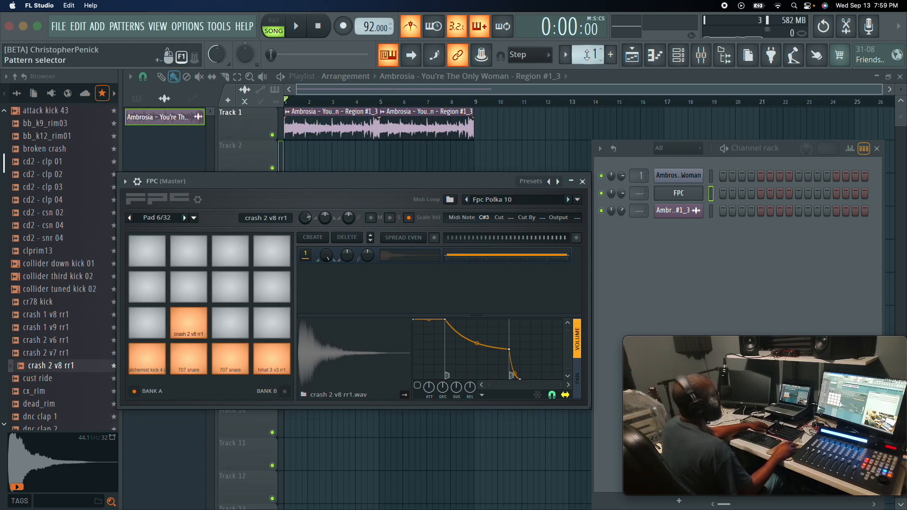
pyautogui.scroll(1, 587, 55)
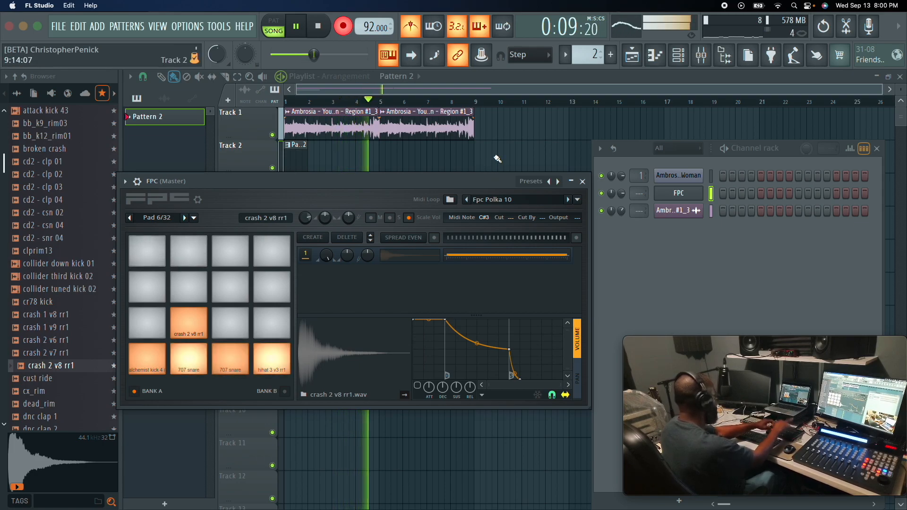
pyautogui.press('space')
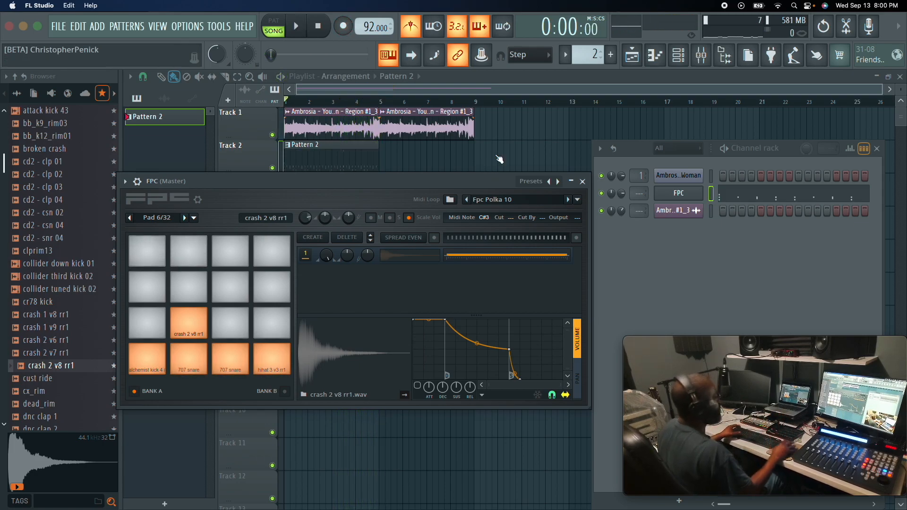
# Examine the recorded Pattern 2 drum notes in the FPC piano roll and play them back with the song
pyautogui.click(583, 182)
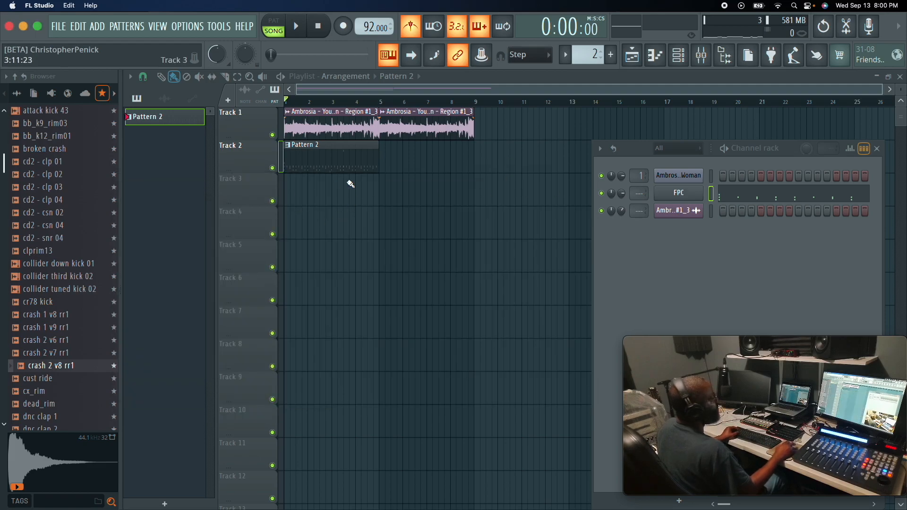
pyautogui.doubleClick(325, 151)
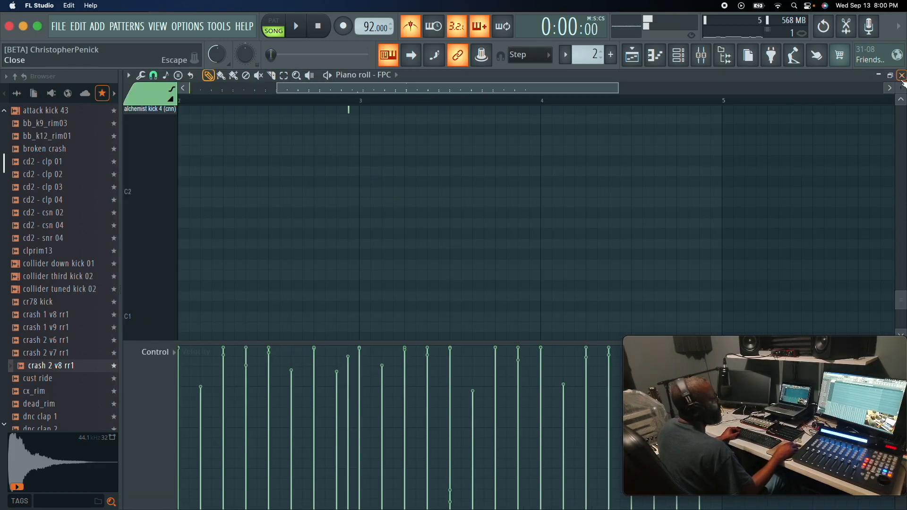
pyautogui.click(902, 76)
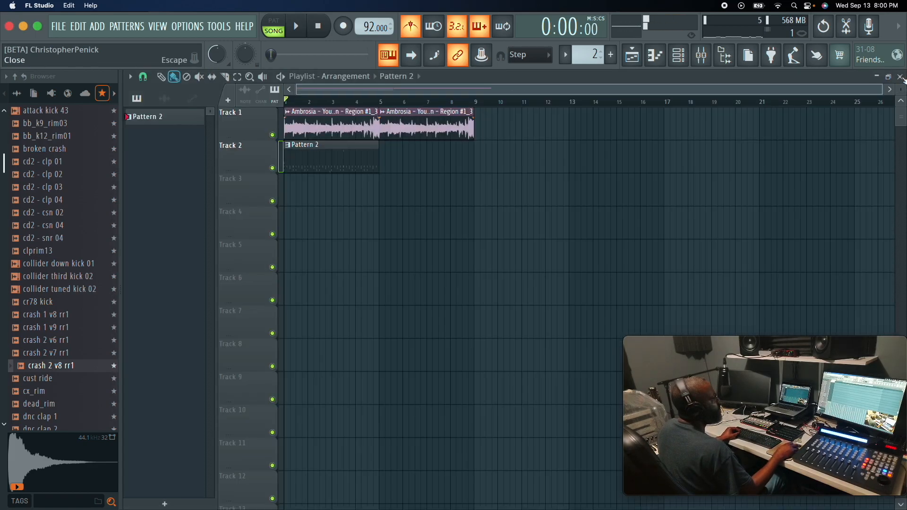
pyautogui.doubleClick(308, 158)
pyautogui.scroll(4, 500, 199)
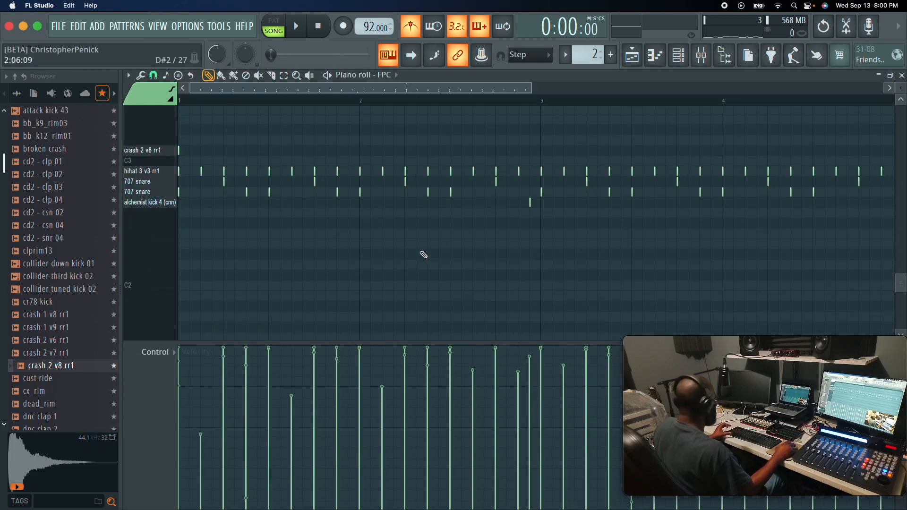
pyautogui.scroll(-3, 395, 247)
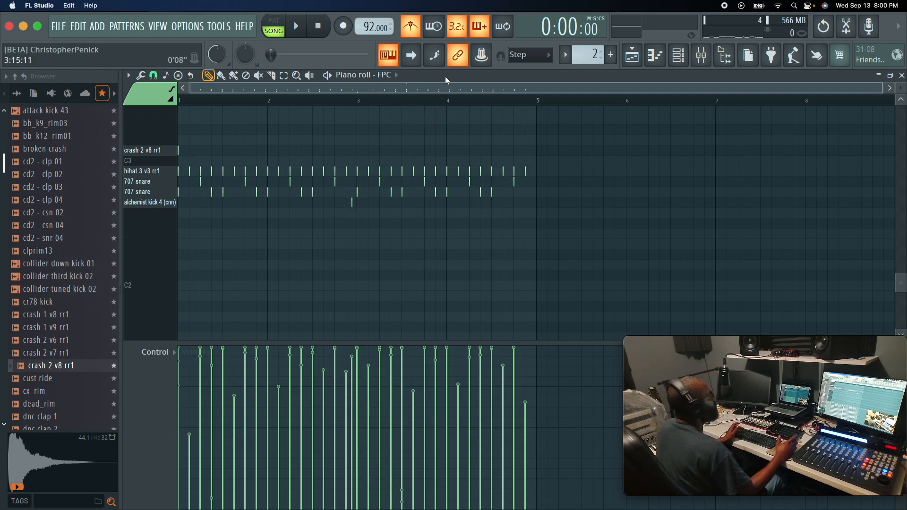
pyautogui.press('space')
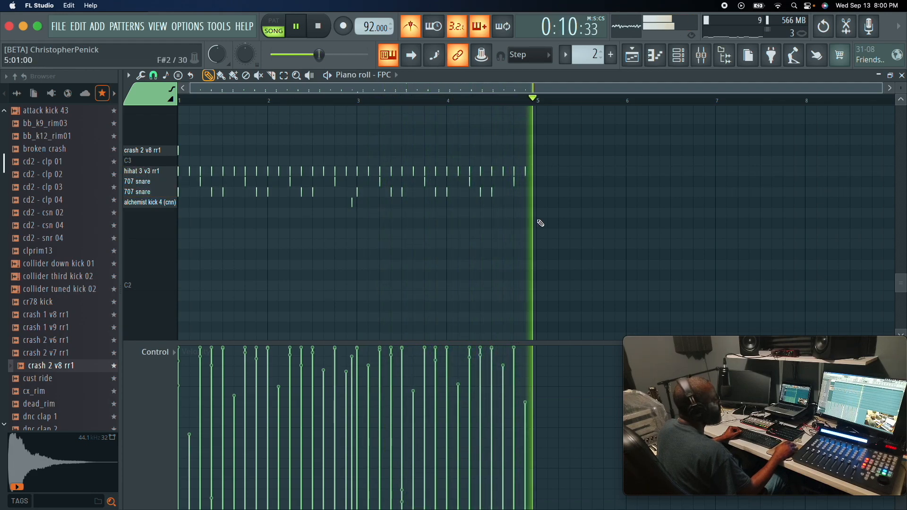
pyautogui.press('space')
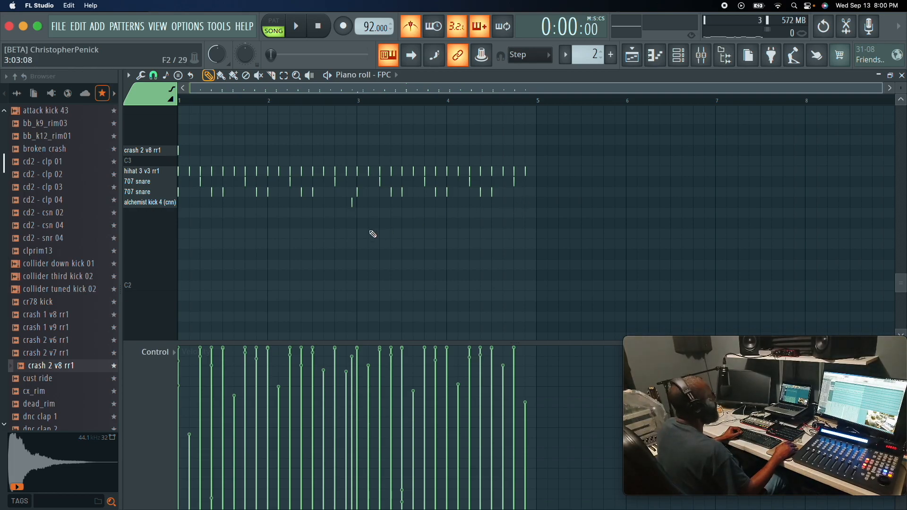
# Add an alchemist kick 4 (cnn) note just before bar 5, matching the one before bar 3, and play back that section
pyautogui.scroll(7, 339, 226)
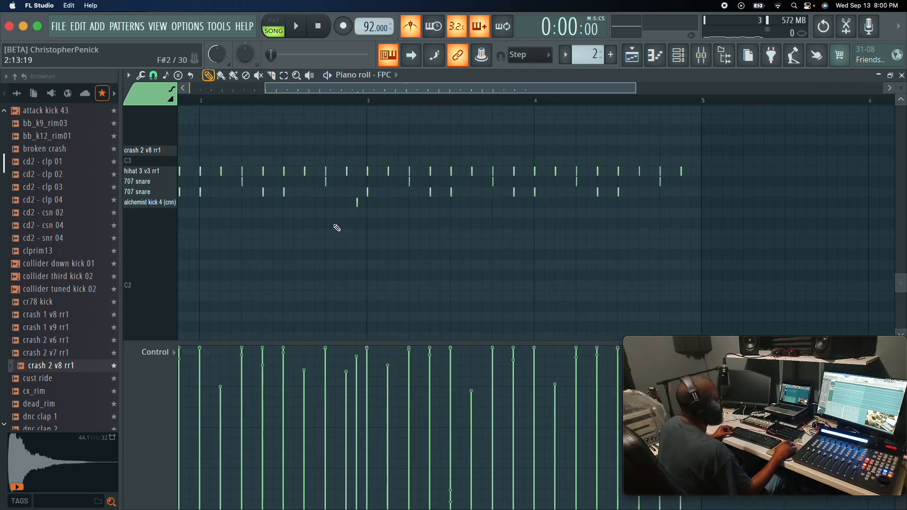
pyautogui.scroll(-2, 371, 223)
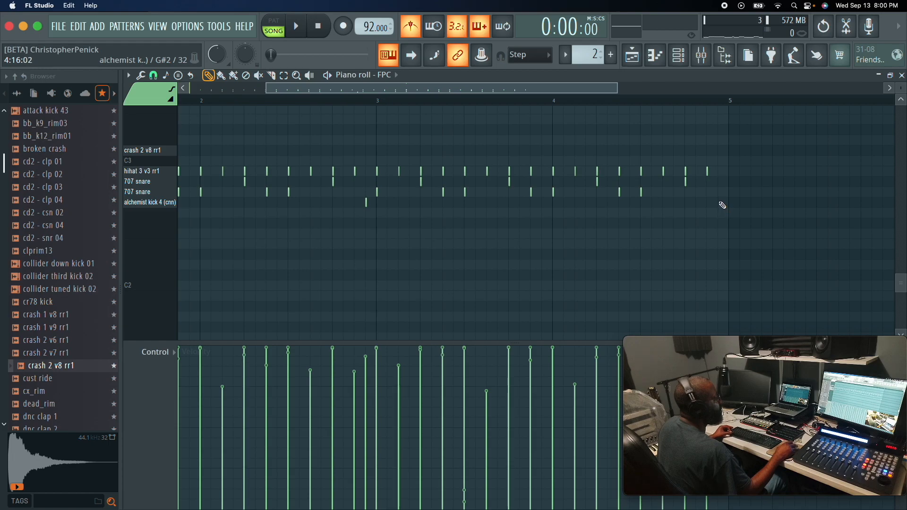
pyautogui.click(367, 203)
pyautogui.click(725, 204)
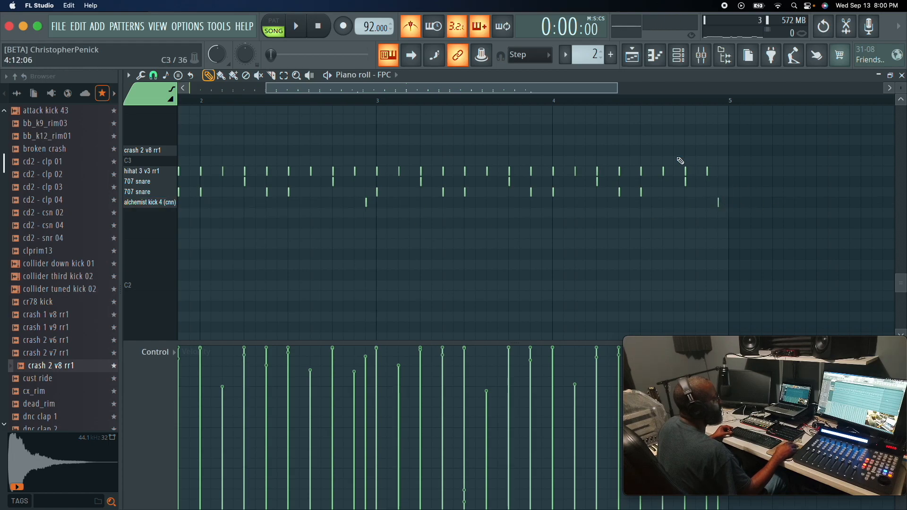
pyautogui.click(645, 106)
pyautogui.press('space')
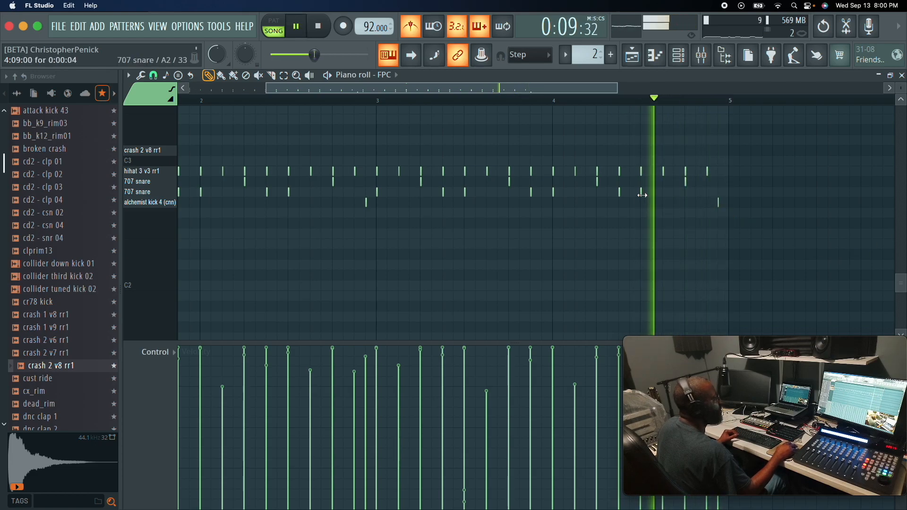
pyautogui.press('space')
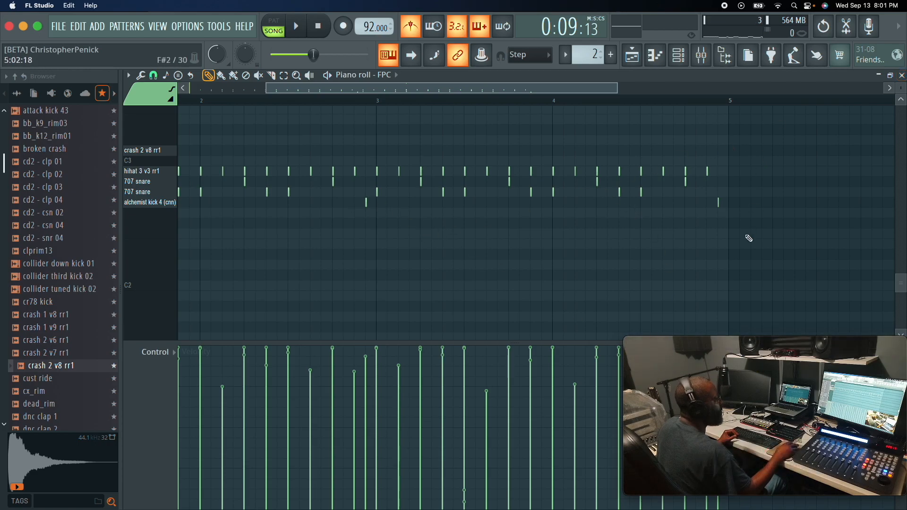
# Close the piano roll, duplicate the Pattern 2 clip at bar 5 on Track 2, and play the arrangement
pyautogui.scroll(-3, 505, 277)
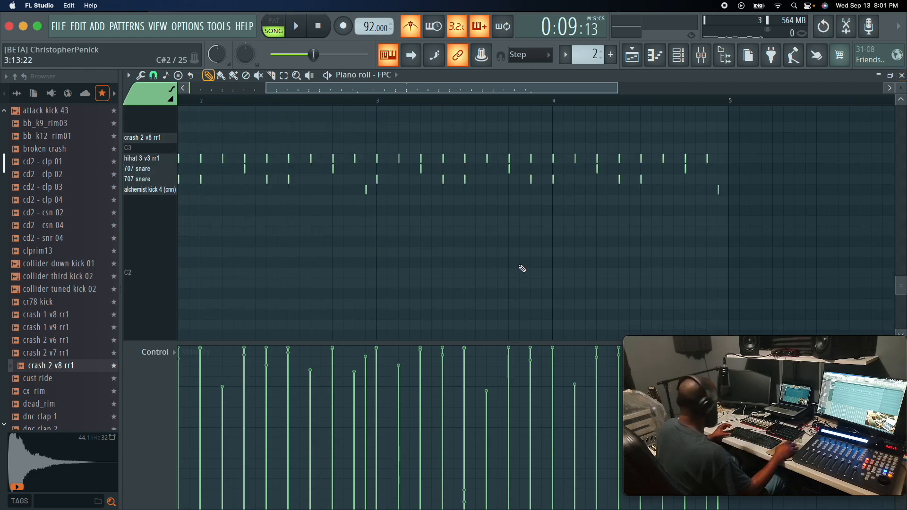
pyautogui.scroll(-3, 515, 271)
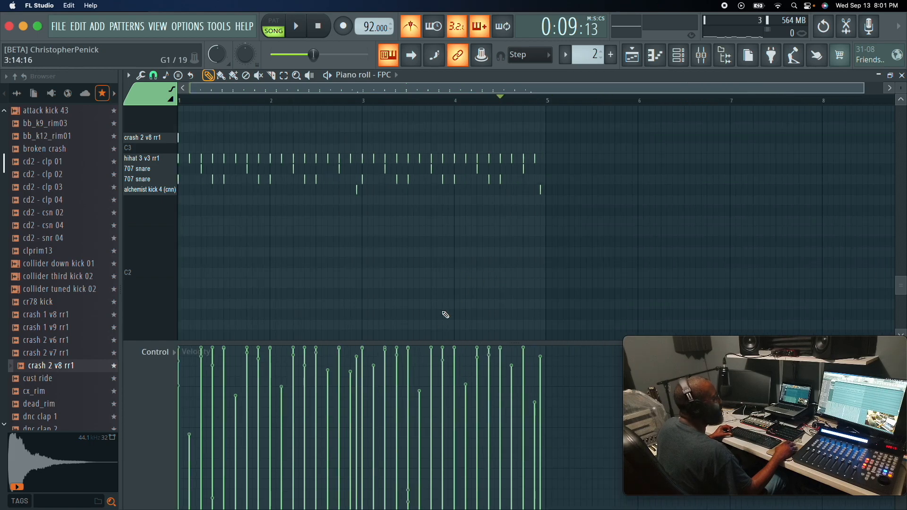
pyautogui.moveTo(534, 208); pyautogui.dragTo(318, 233)
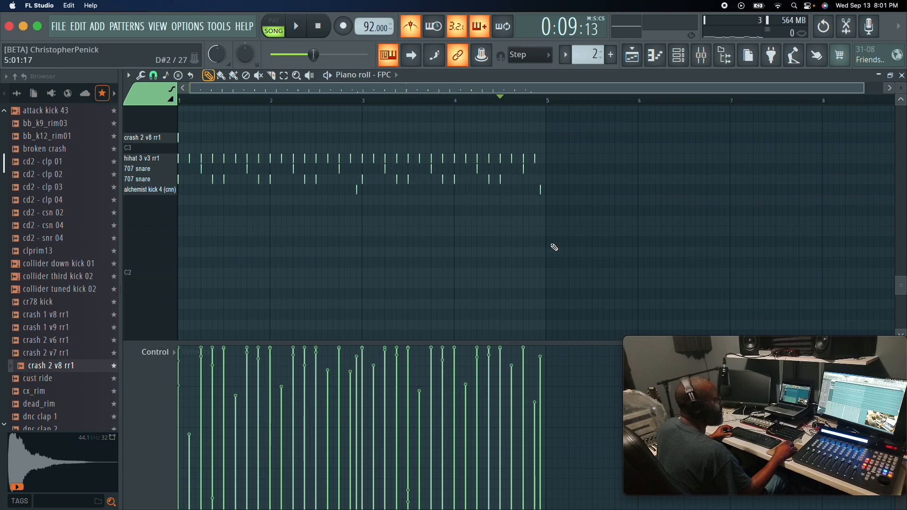
pyautogui.click(901, 75)
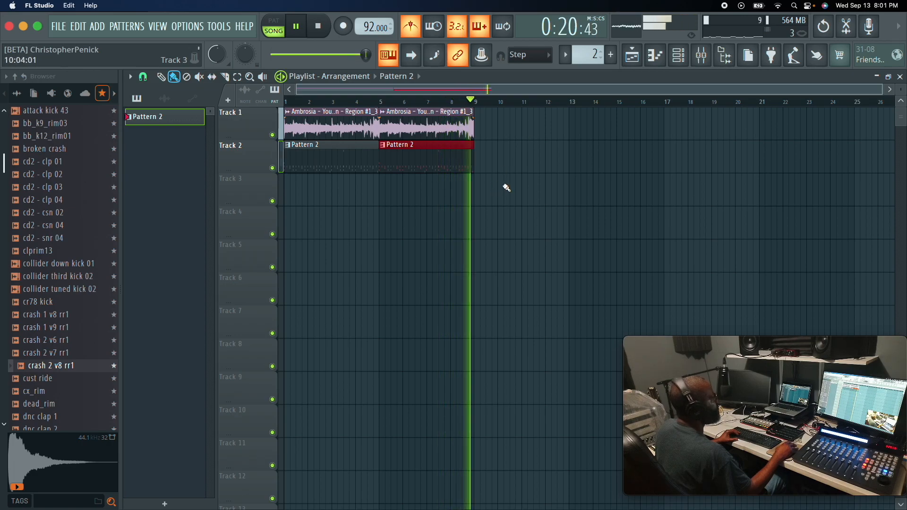
pyautogui.press('space')
# Open the Ambrosia clip's channel settings, listen to the chop with the drums, and close the settings
pyautogui.click(335, 122)
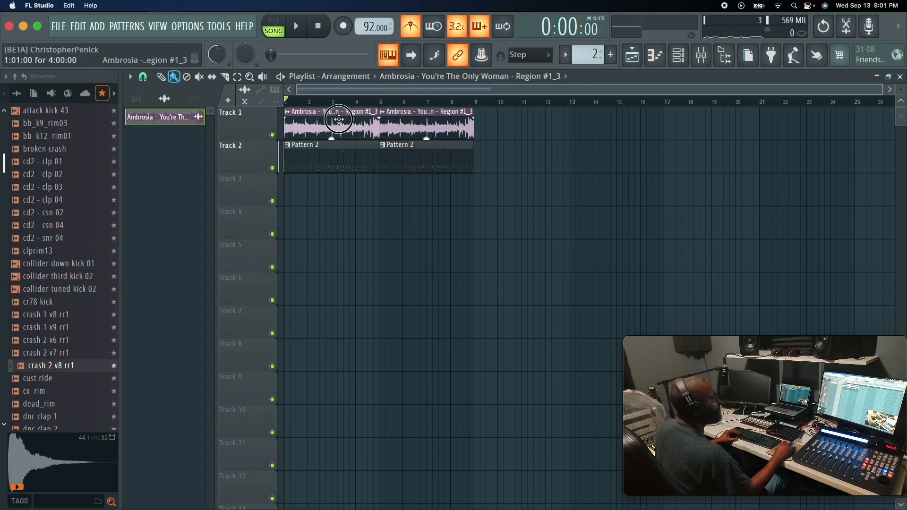
pyautogui.doubleClick(339, 119)
pyautogui.press('space')
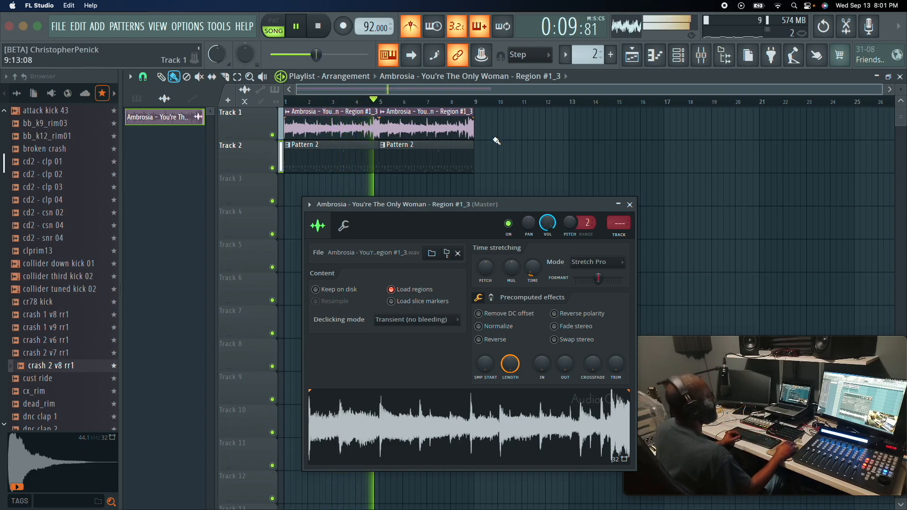
pyautogui.click(631, 205)
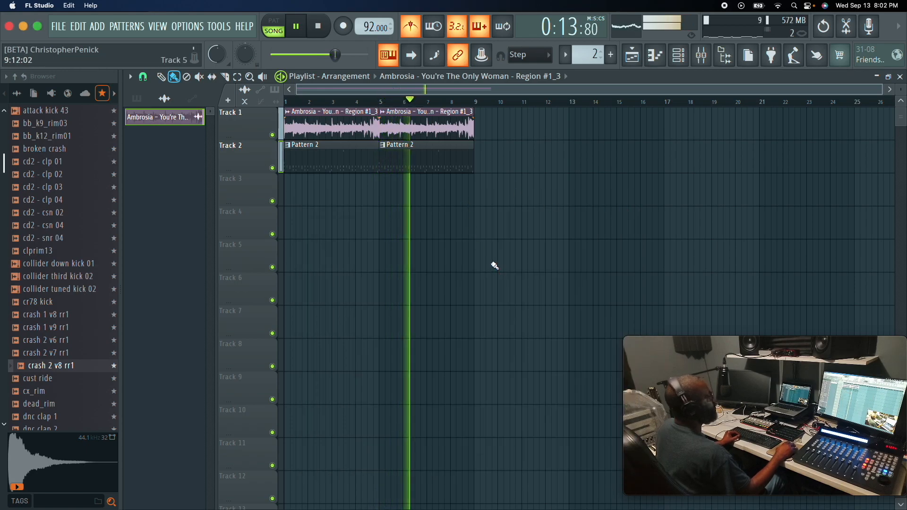